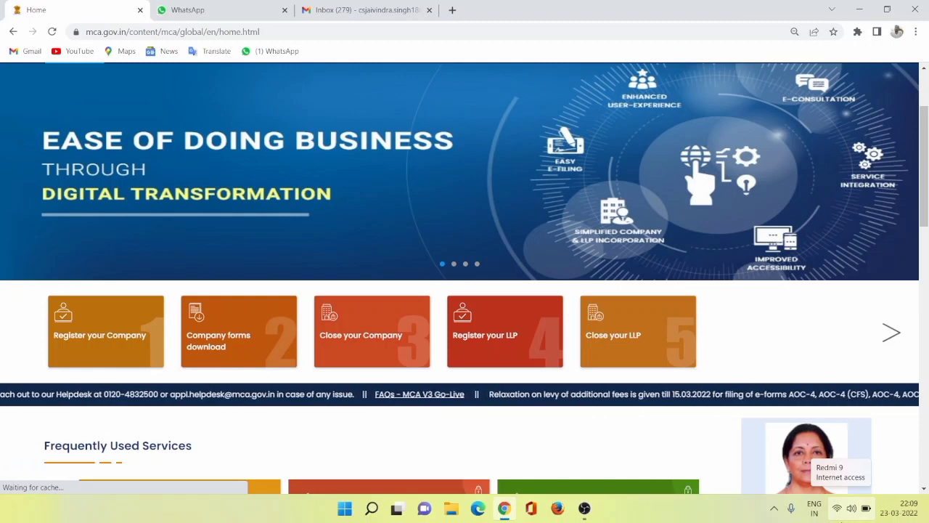
Open My Application and log in for LLP filing with the first saved business-user account's user ID and password.
{"action": "scroll", "coordinate": [301, 269], "scroll_direction": "up", "scroll_amount": 2}
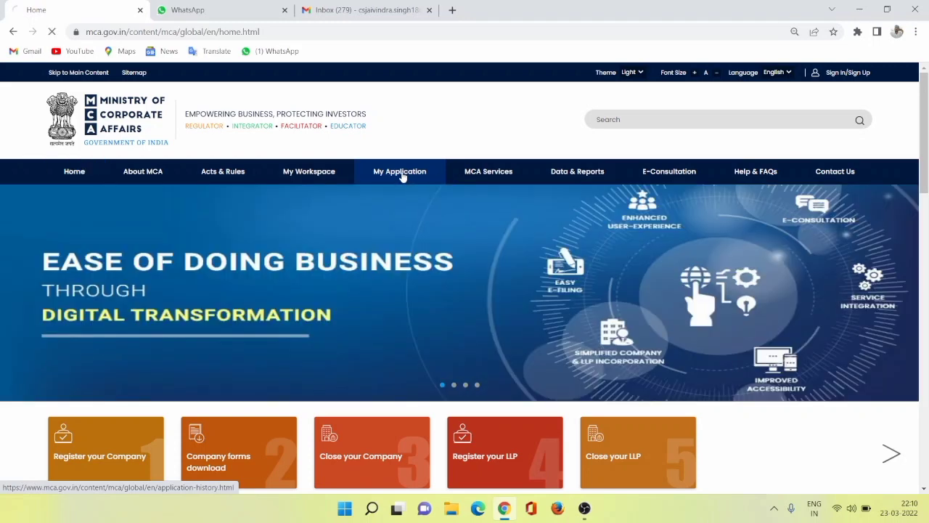
{"action": "left_click", "coordinate": [401, 176]}
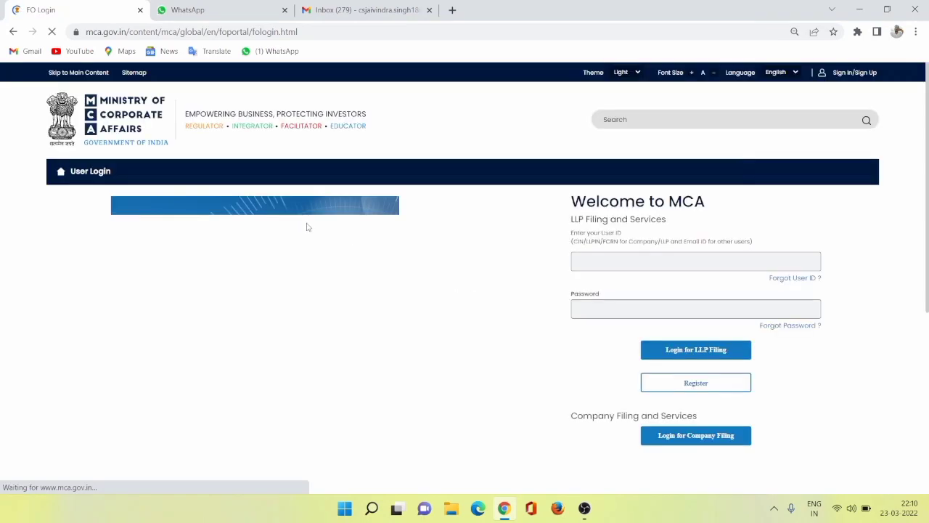
{"action": "double_click", "coordinate": [621, 261]}
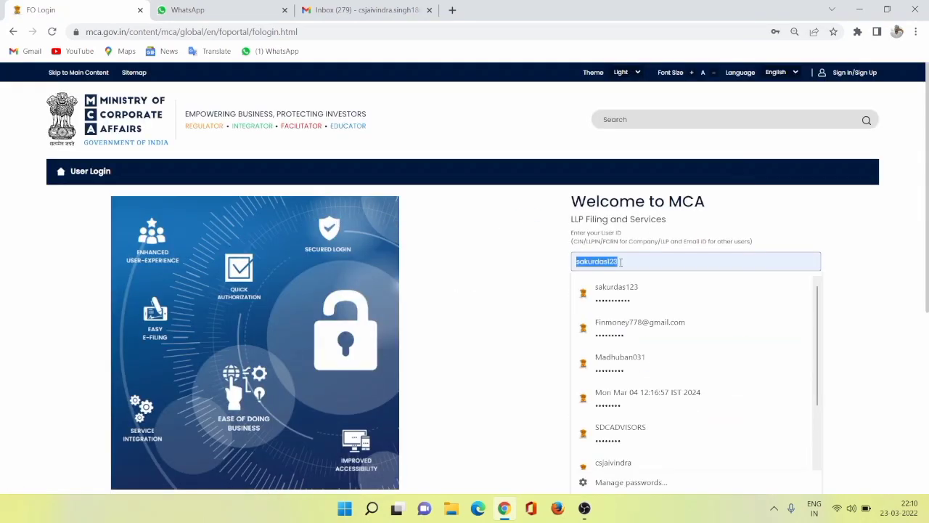
{"action": "type", "text": "cs"}
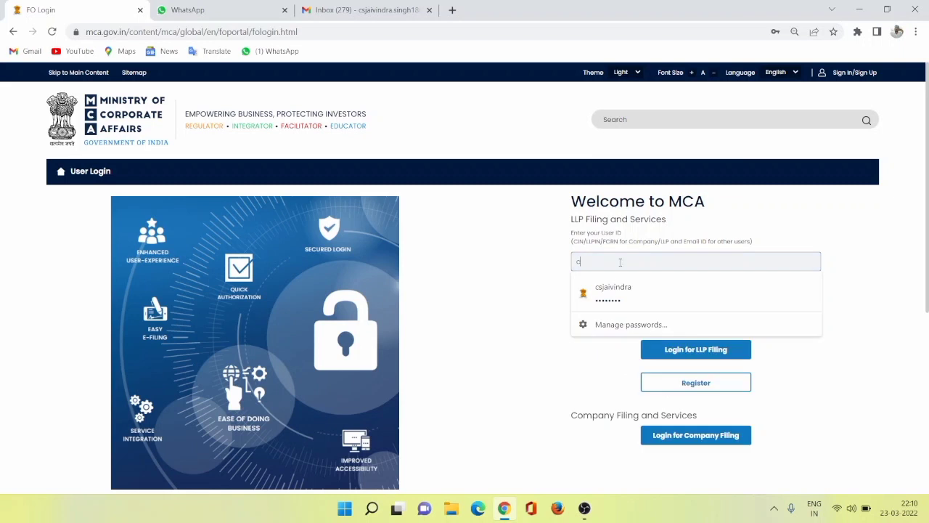
{"action": "left_click", "coordinate": [583, 287]}
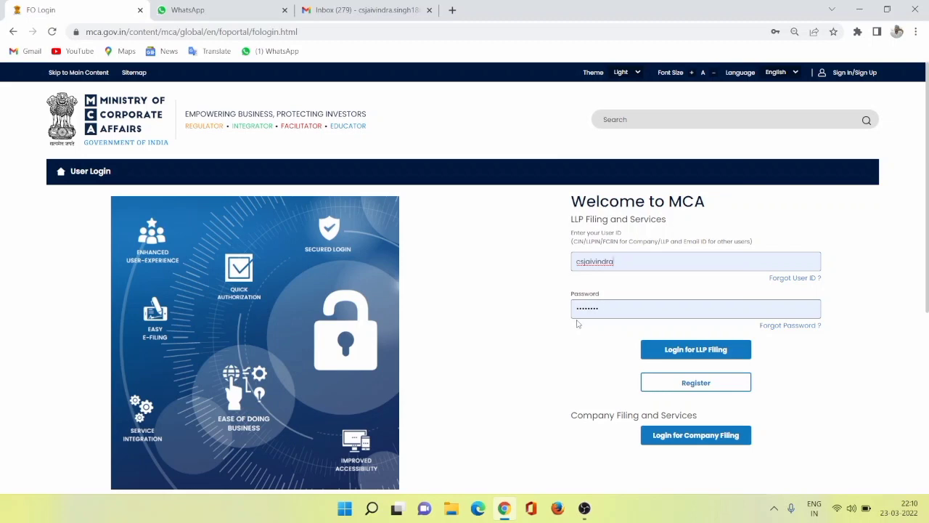
{"action": "scroll", "coordinate": [617, 337], "scroll_direction": "down", "scroll_amount": 2}
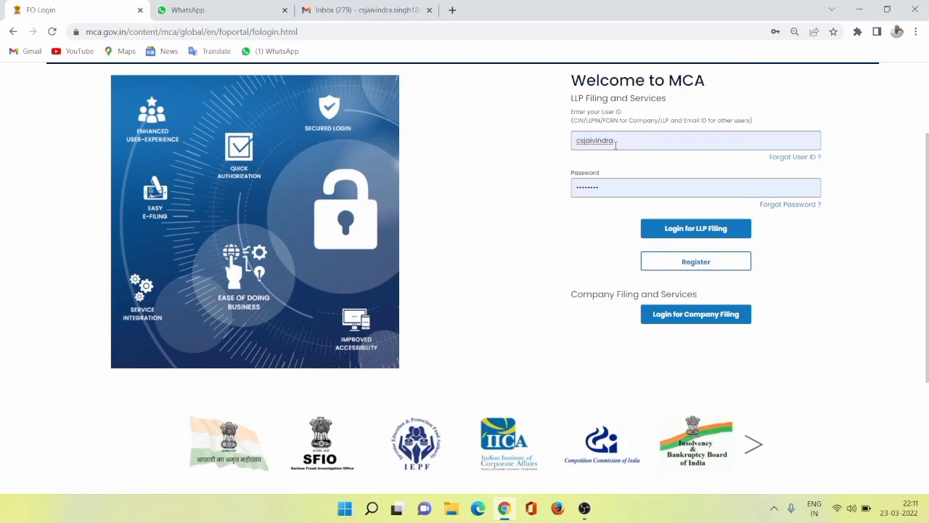
{"action": "left_click", "coordinate": [692, 230]}
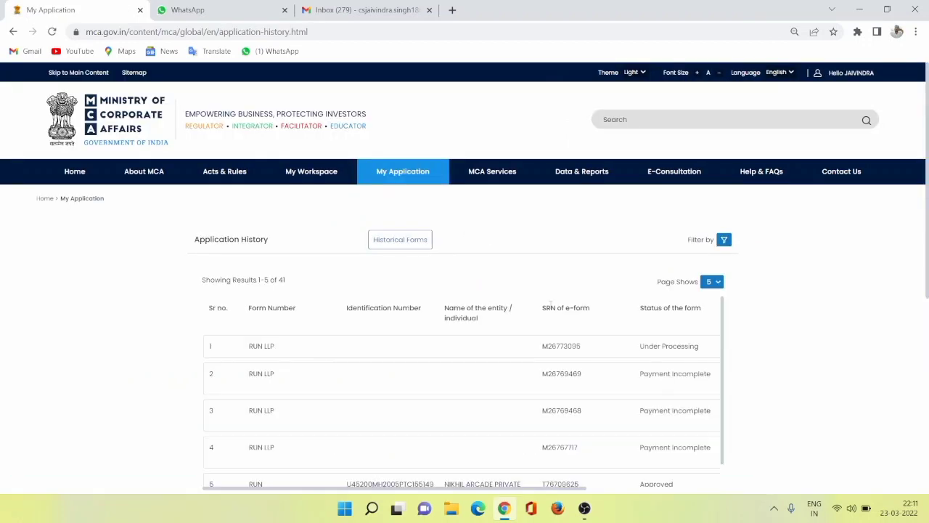
Examine the Application History table, checking the form number and status of the most recent RUN LLP application.
{"action": "scroll", "coordinate": [446, 319], "scroll_direction": "down", "scroll_amount": 1}
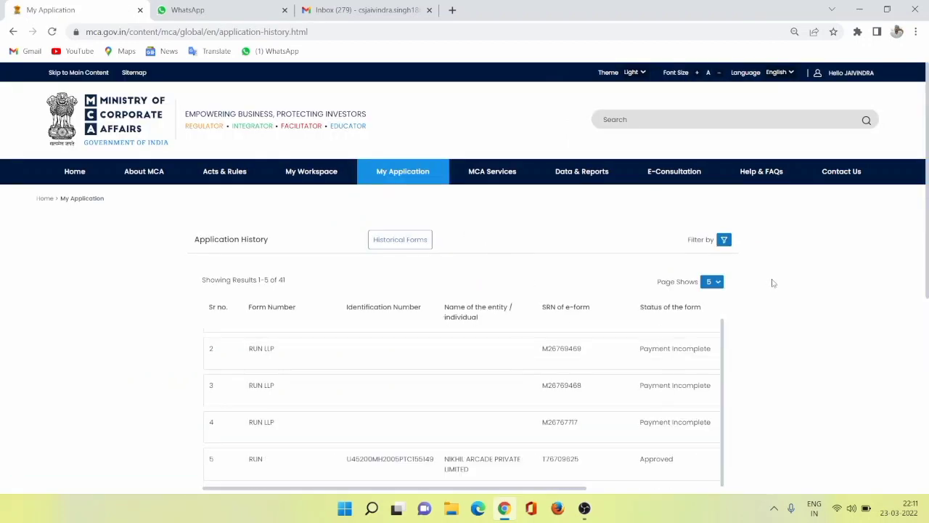
{"action": "scroll", "coordinate": [772, 282], "scroll_direction": "down", "scroll_amount": 5}
{"action": "scroll", "coordinate": [437, 253], "scroll_direction": "up", "scroll_amount": 3}
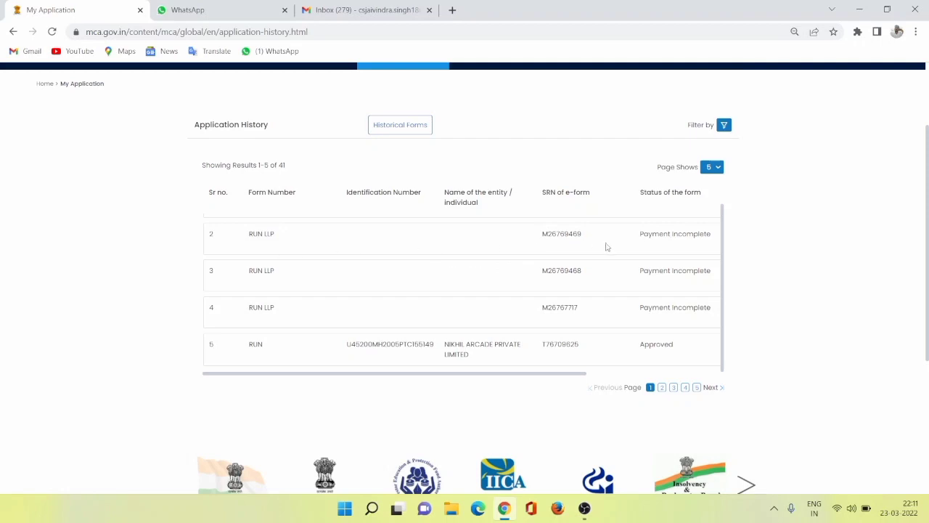
{"action": "scroll", "coordinate": [651, 280], "scroll_direction": "up", "scroll_amount": 1}
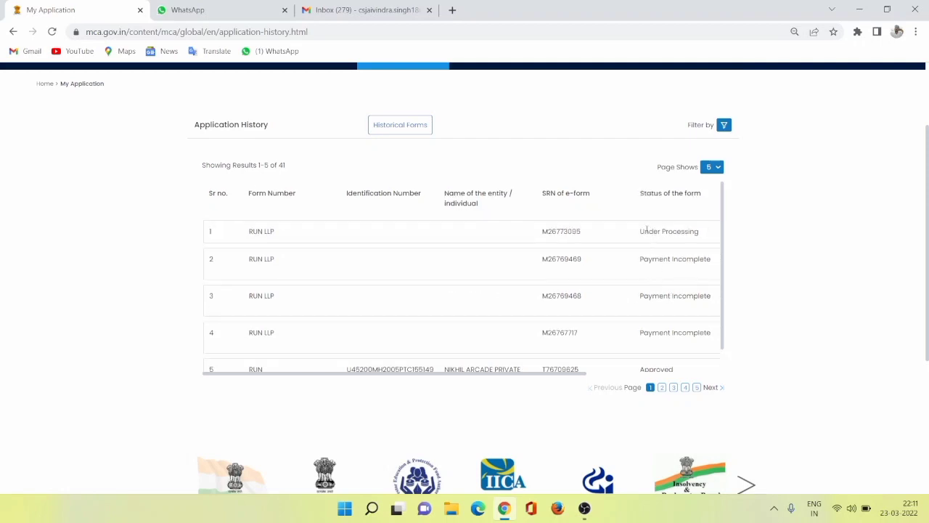
{"action": "triple_click", "coordinate": [668, 231]}
{"action": "double_click", "coordinate": [257, 232]}
Open the account's profile update page and review its user category and user role.
{"action": "scroll", "coordinate": [803, 239], "scroll_direction": "up", "scroll_amount": 2}
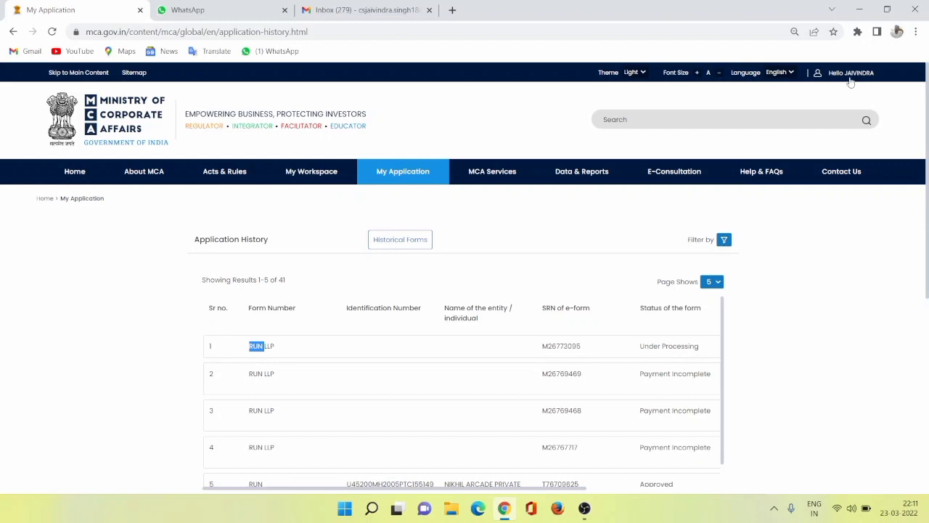
{"action": "left_click", "coordinate": [848, 79]}
{"action": "left_click", "coordinate": [810, 91]}
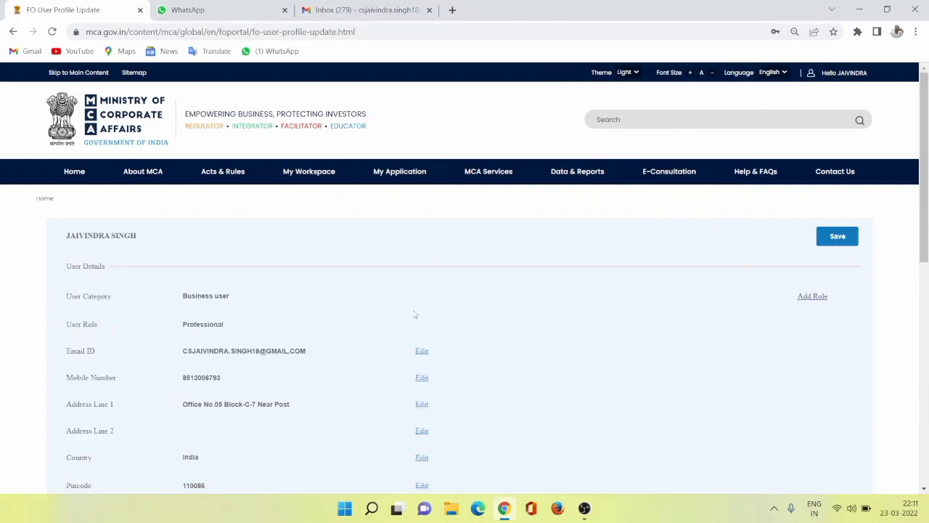
{"action": "scroll", "coordinate": [477, 327], "scroll_direction": "down", "scroll_amount": 1}
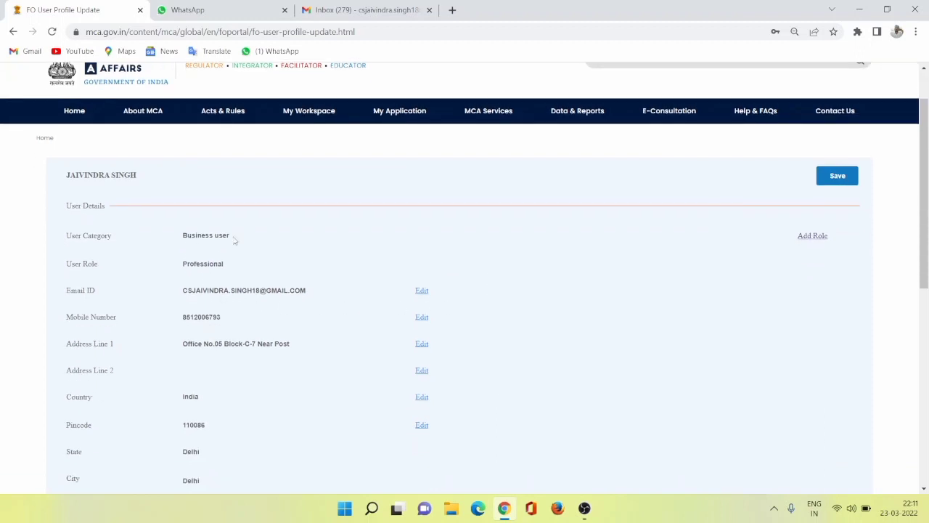
{"action": "scroll", "coordinate": [904, 197], "scroll_direction": "up", "scroll_amount": 1}
Log out and log in for LLP filing with the saved SDCADVISORS account and its stored password.
{"action": "left_click", "coordinate": [840, 73]}
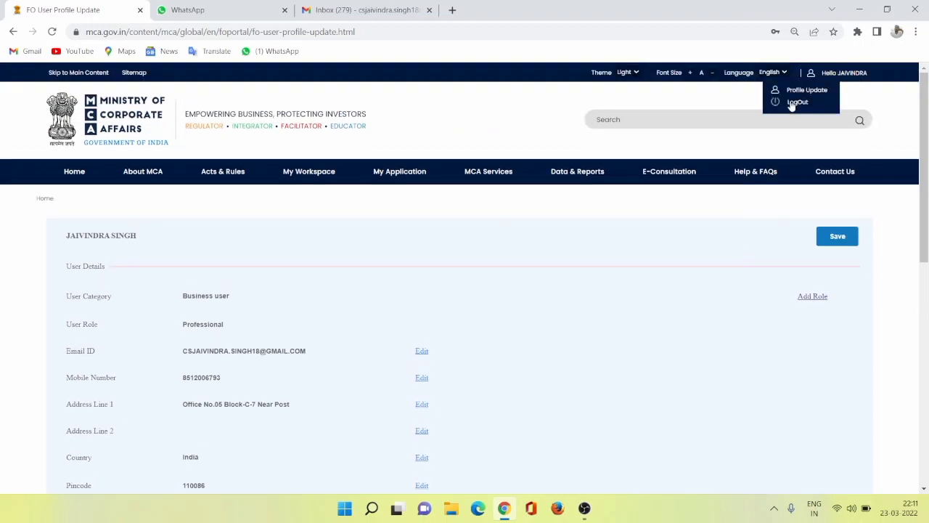
{"action": "left_click", "coordinate": [795, 104]}
{"action": "left_click", "coordinate": [637, 255]}
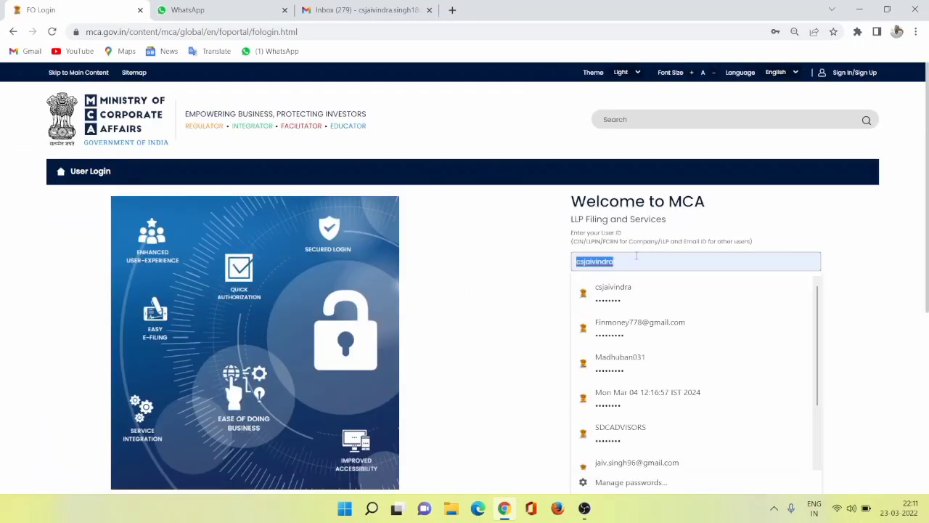
{"action": "left_click", "coordinate": [625, 428]}
{"action": "left_click", "coordinate": [668, 347]}
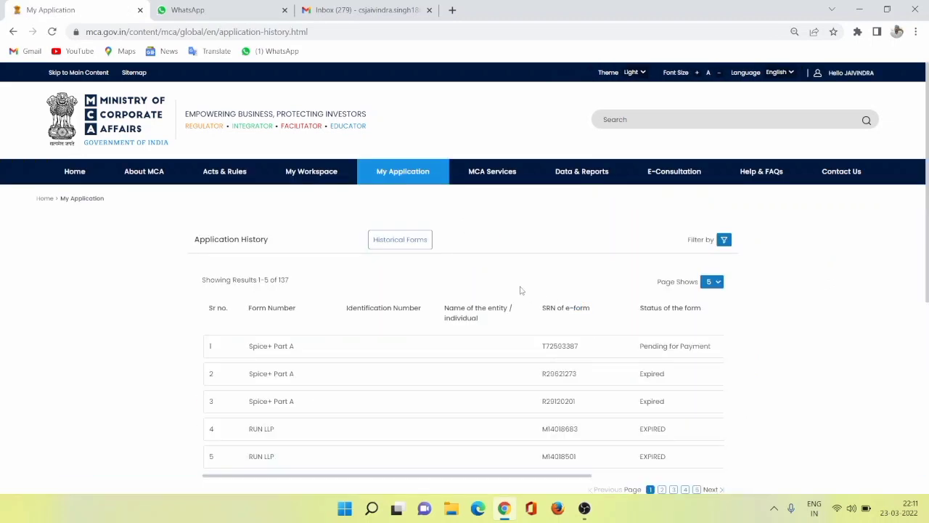
Open this account's profile update page and review all the user details.
{"action": "left_click", "coordinate": [836, 76]}
{"action": "left_click", "coordinate": [803, 94]}
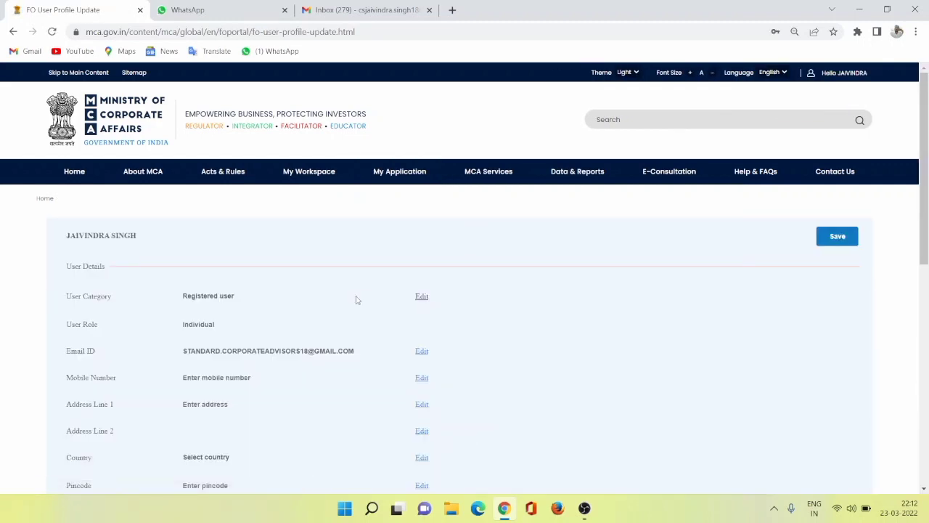
{"action": "scroll", "coordinate": [434, 299], "scroll_direction": "down", "scroll_amount": 2}
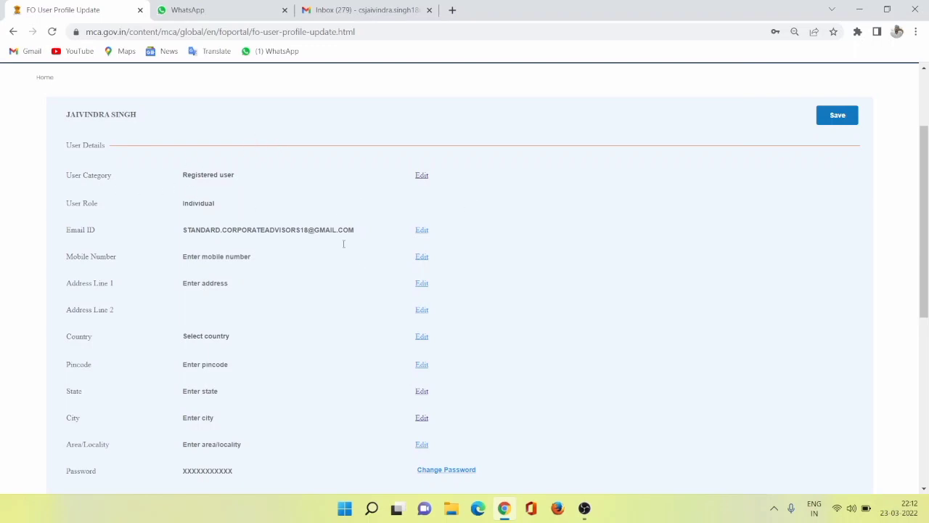
{"action": "scroll", "coordinate": [370, 238], "scroll_direction": "down", "scroll_amount": 4}
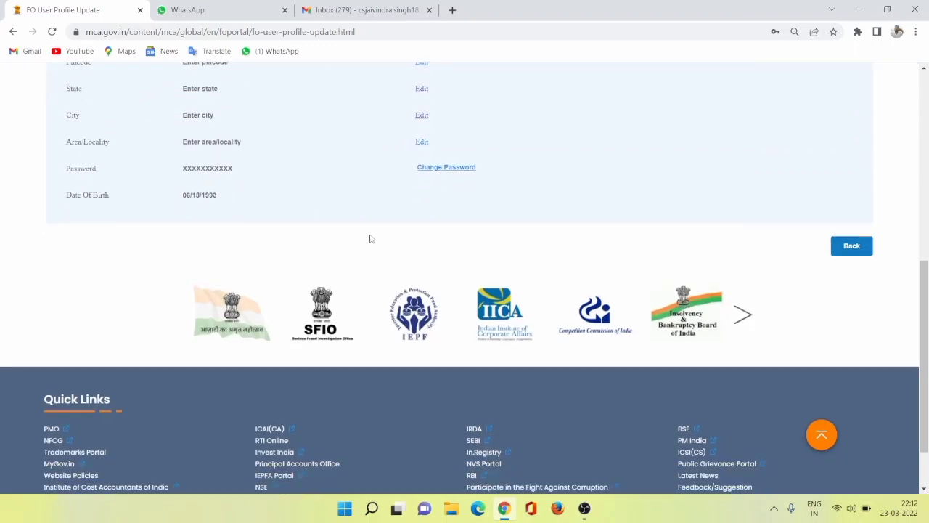
{"action": "scroll", "coordinate": [370, 238], "scroll_direction": "up", "scroll_amount": 2}
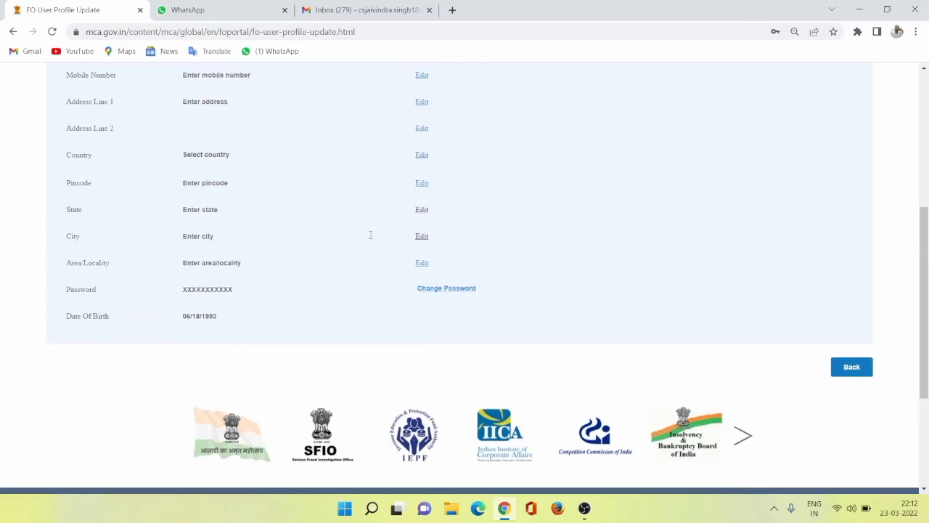
{"action": "scroll", "coordinate": [435, 220], "scroll_direction": "up", "scroll_amount": 3}
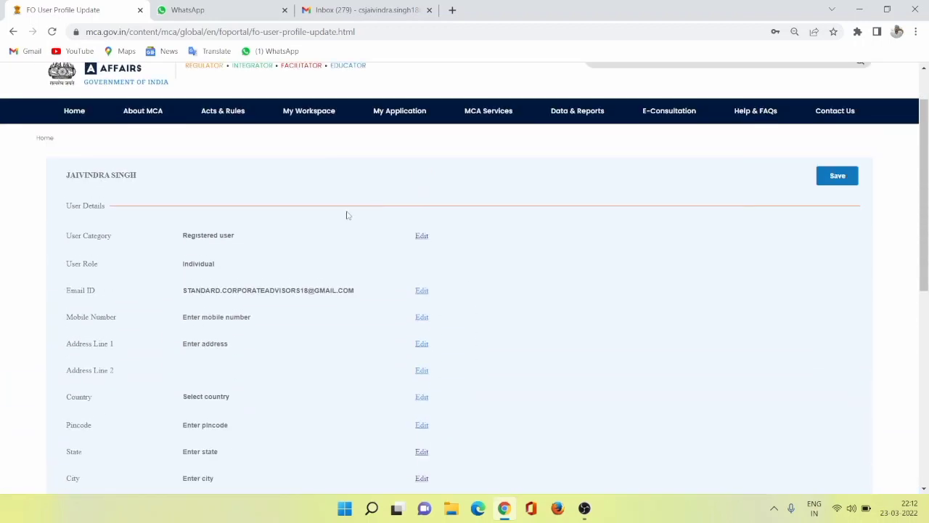
Change the profile's User Category to Business user.
{"action": "left_click", "coordinate": [421, 235]}
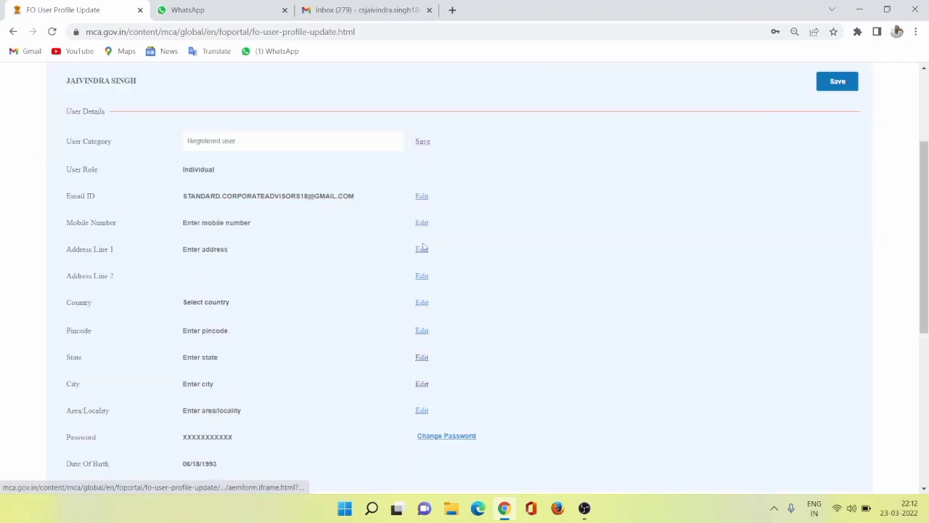
{"action": "left_click", "coordinate": [349, 145]}
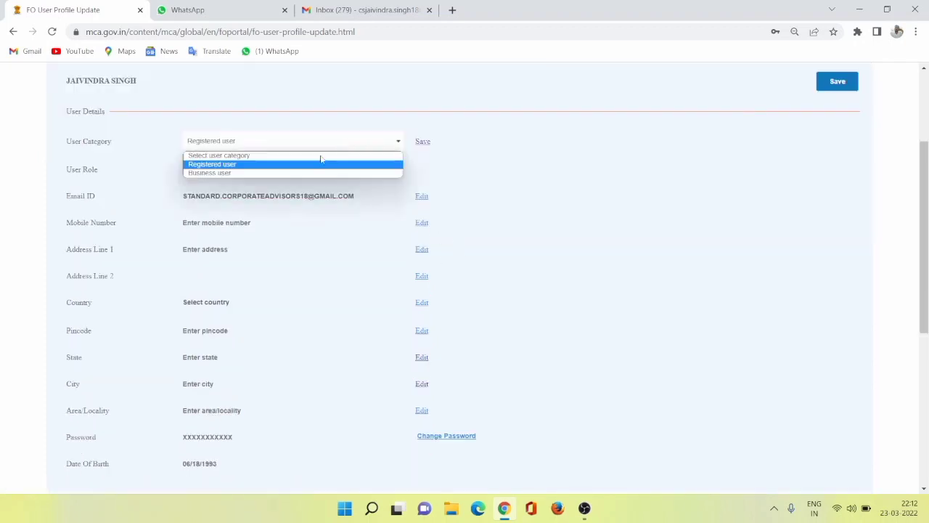
{"action": "left_click", "coordinate": [222, 174]}
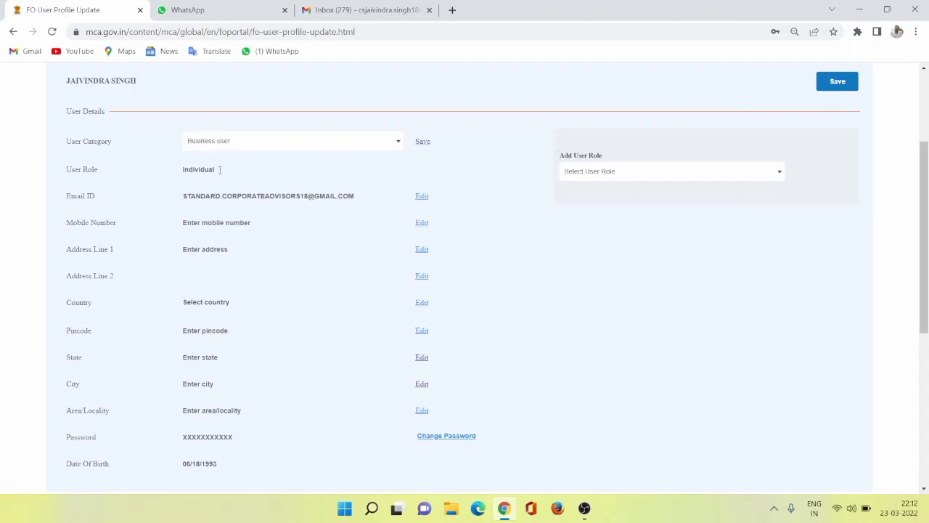
Try the Director/Designated Partner and Manager/Secretary/Authorized Representative user roles to compare the fields each one requires.
{"action": "left_click", "coordinate": [591, 172]}
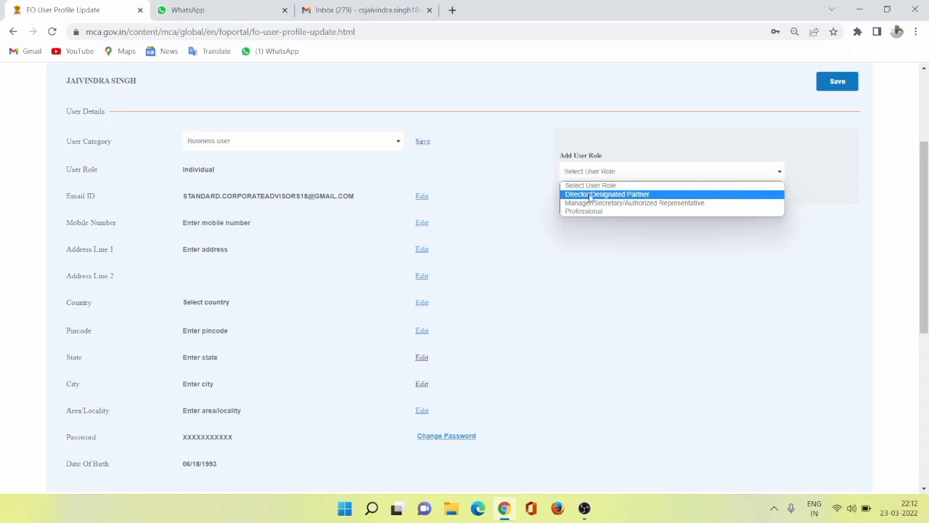
{"action": "left_click", "coordinate": [590, 195]}
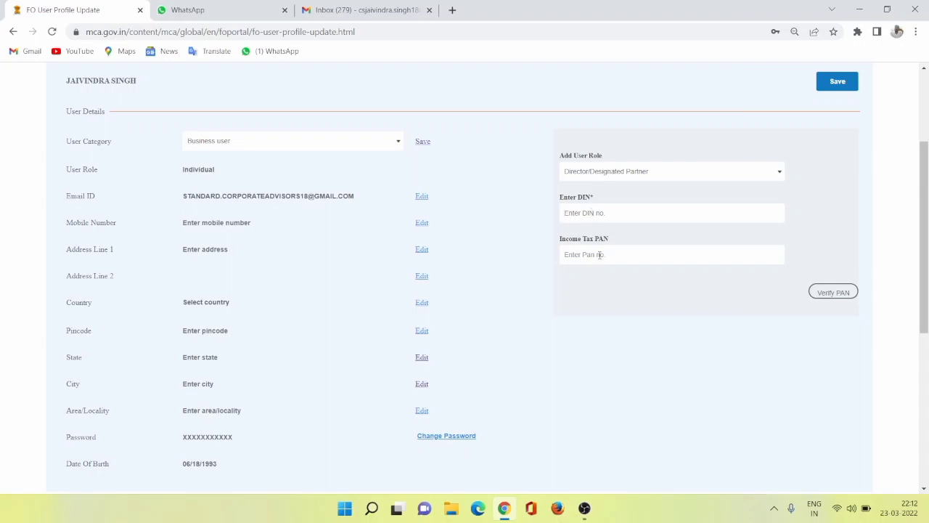
{"action": "left_click", "coordinate": [608, 176]}
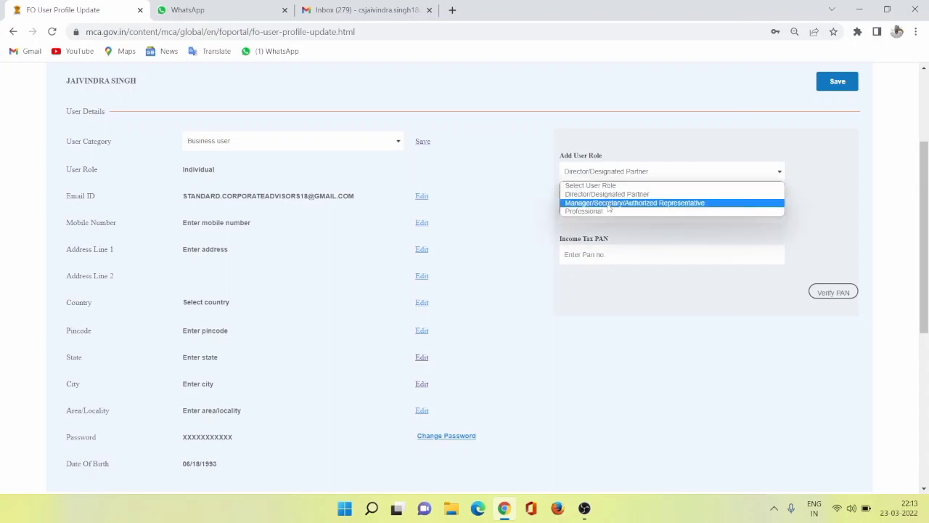
{"action": "left_click", "coordinate": [610, 203]}
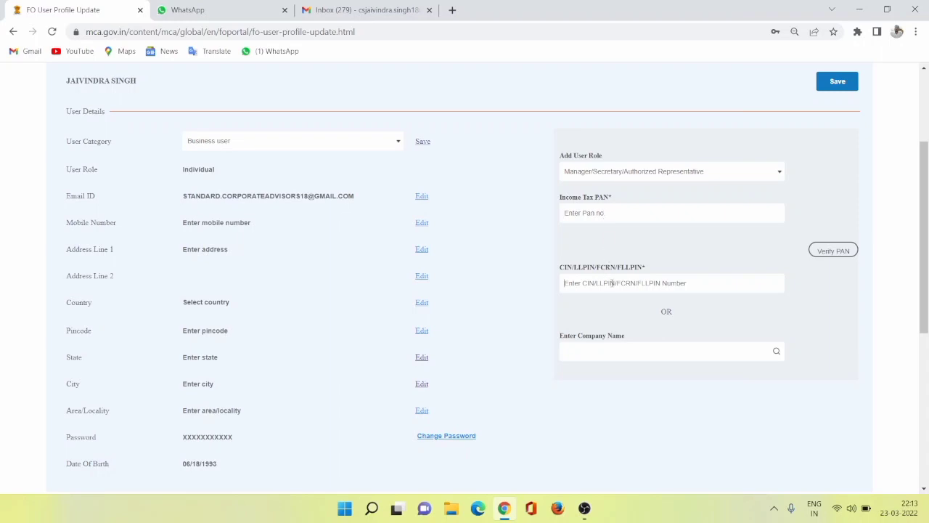
Set the added user role to Professional and choose ICSI as the name of the institute.
{"action": "left_click", "coordinate": [614, 174]}
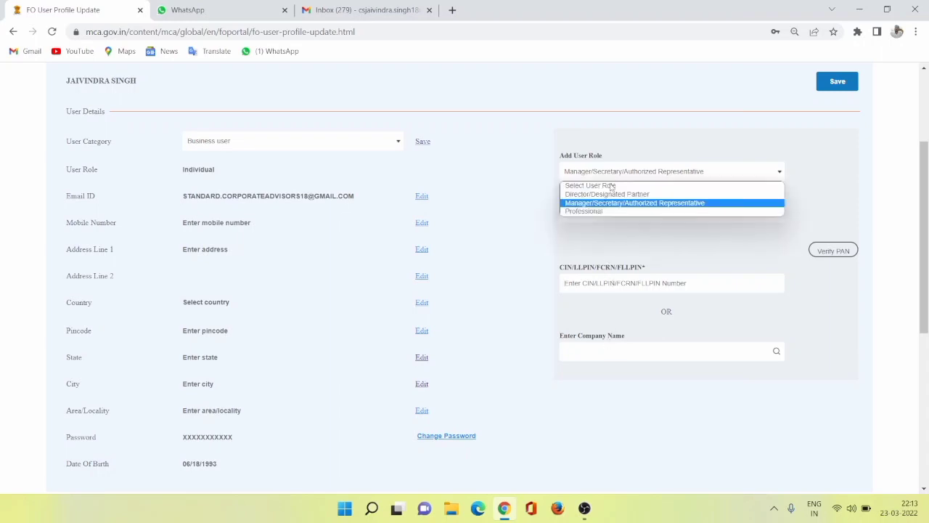
{"action": "left_click", "coordinate": [600, 211]}
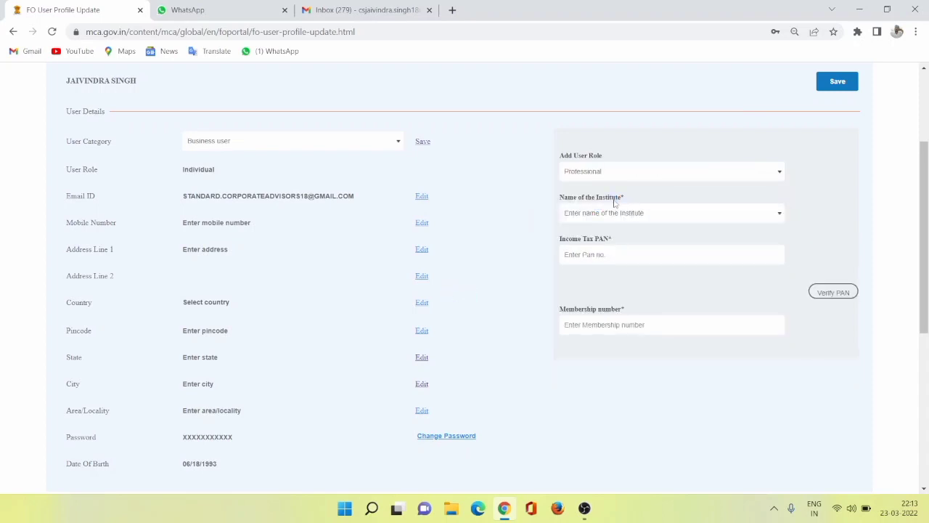
{"action": "left_click", "coordinate": [613, 214]}
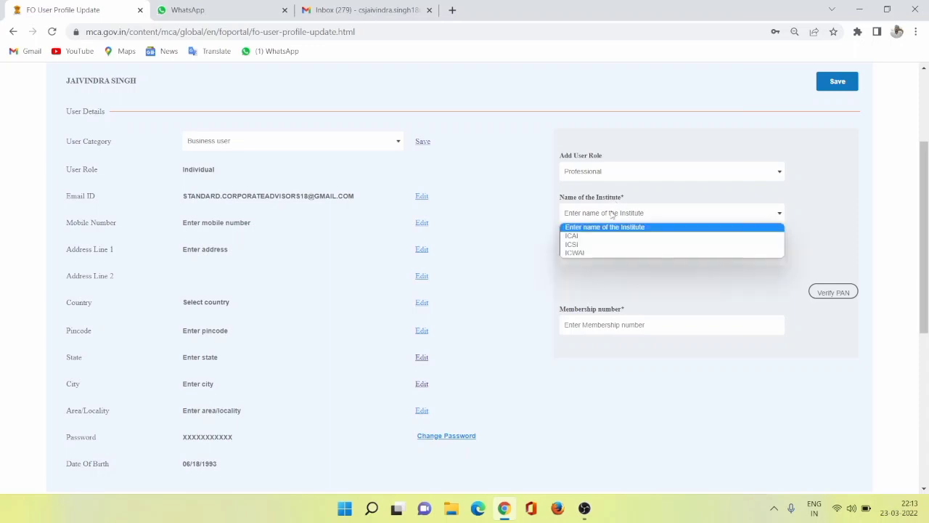
{"action": "left_click", "coordinate": [597, 246]}
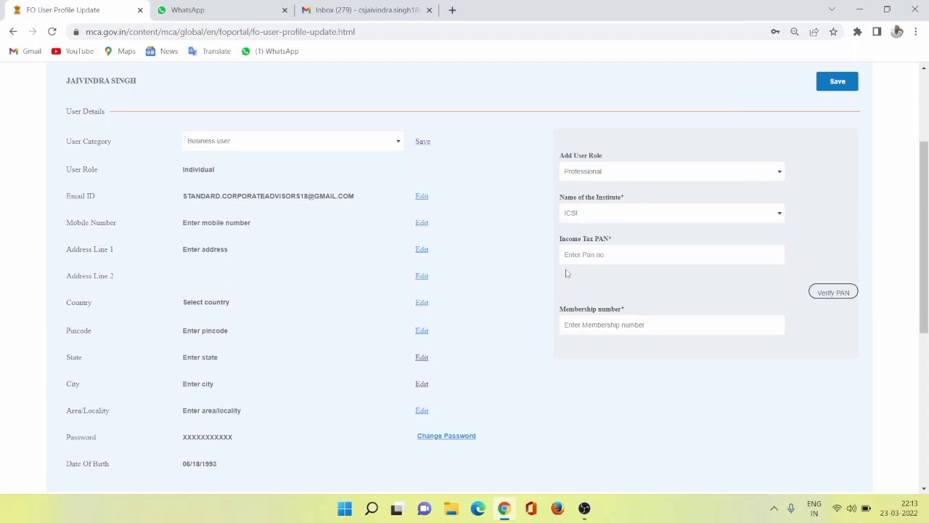
Enter the professional's income tax PAN and membership number, and submit the PAN for verification.
{"action": "key", "text": "Caps_Lock"}
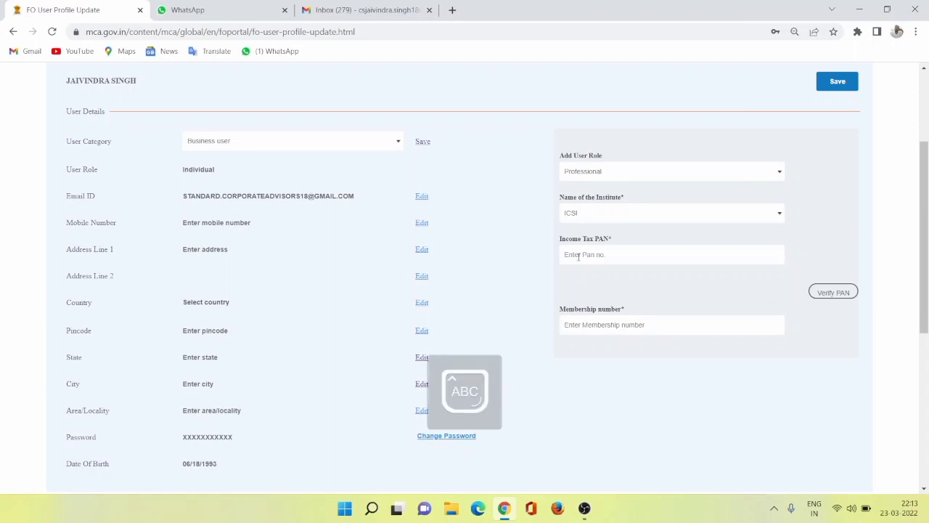
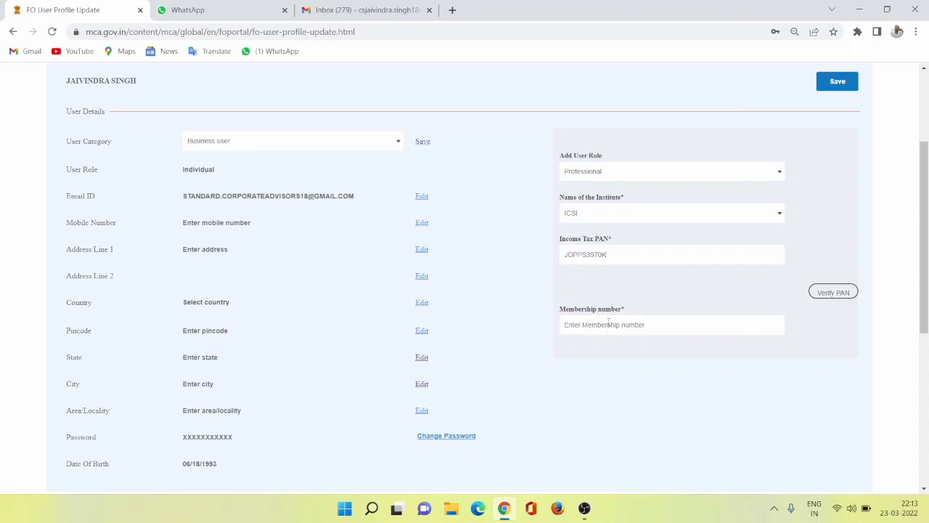
{"action": "left_click", "coordinate": [830, 293]}
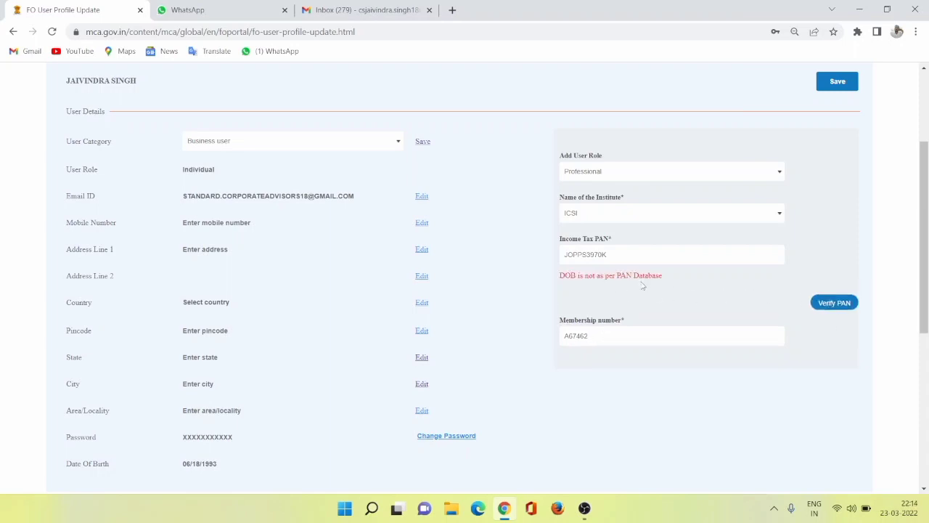
Check the date of birth recorded in the profile against the PAN verification error.
{"action": "scroll", "coordinate": [572, 315], "scroll_direction": "down", "scroll_amount": 3}
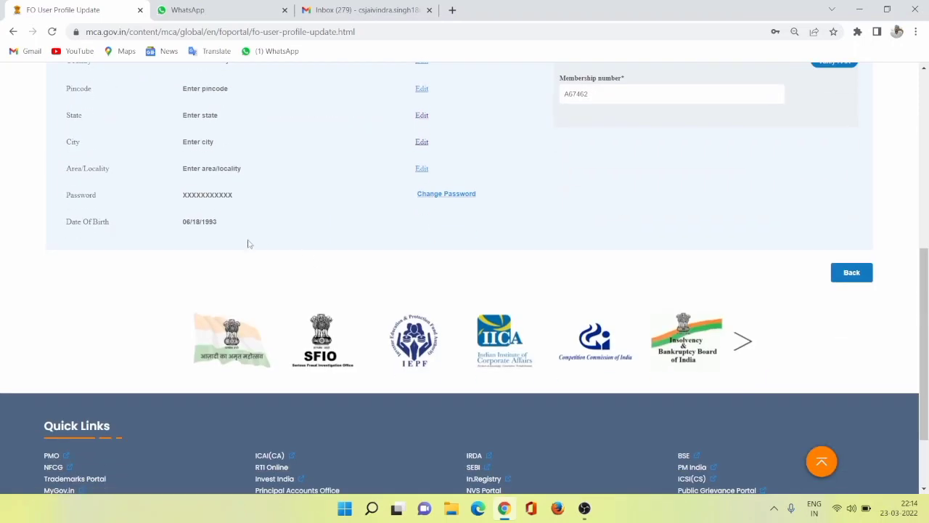
{"action": "left_click_drag", "start_coordinate": [182, 221], "coordinate": [223, 222]}
{"action": "left_click", "coordinate": [208, 222]}
{"action": "scroll", "coordinate": [228, 231], "scroll_direction": "up", "scroll_amount": 5}
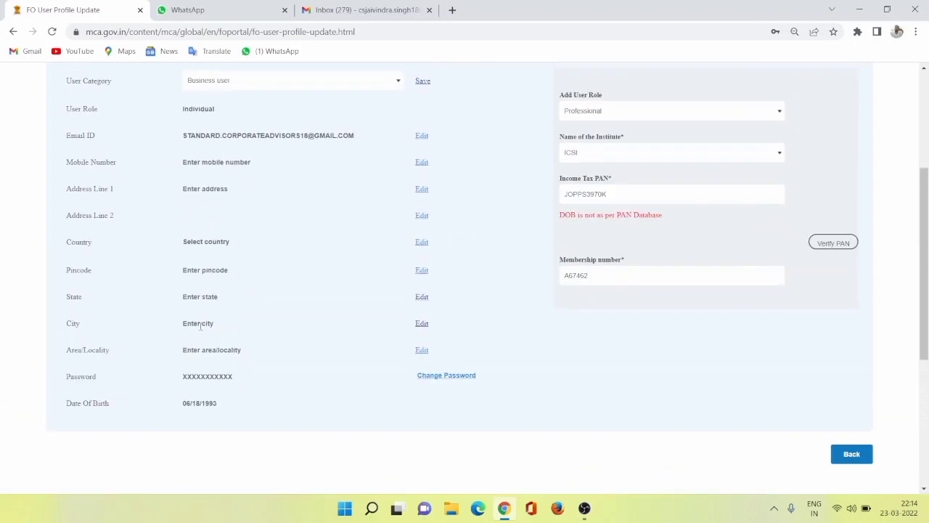
{"action": "scroll", "coordinate": [606, 308], "scroll_direction": "down", "scroll_amount": 2}
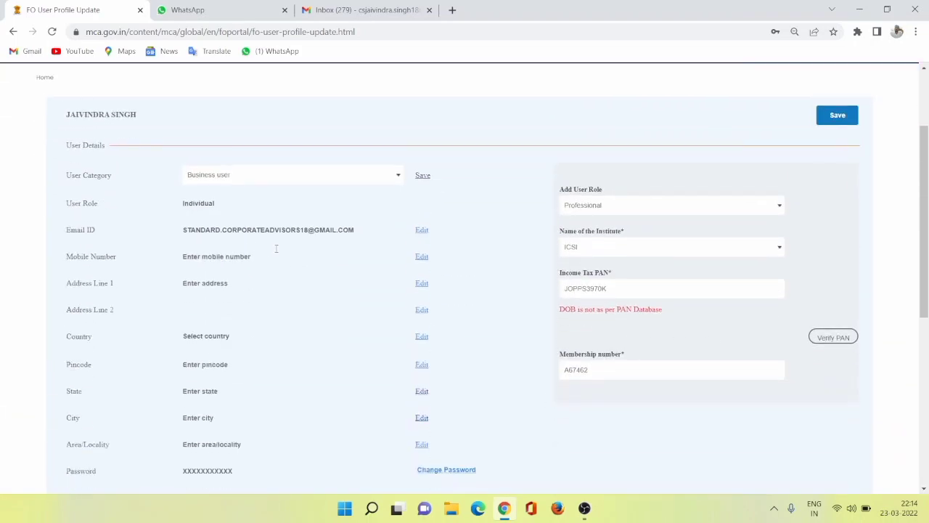
{"action": "scroll", "coordinate": [326, 218], "scroll_direction": "down", "scroll_amount": 2}
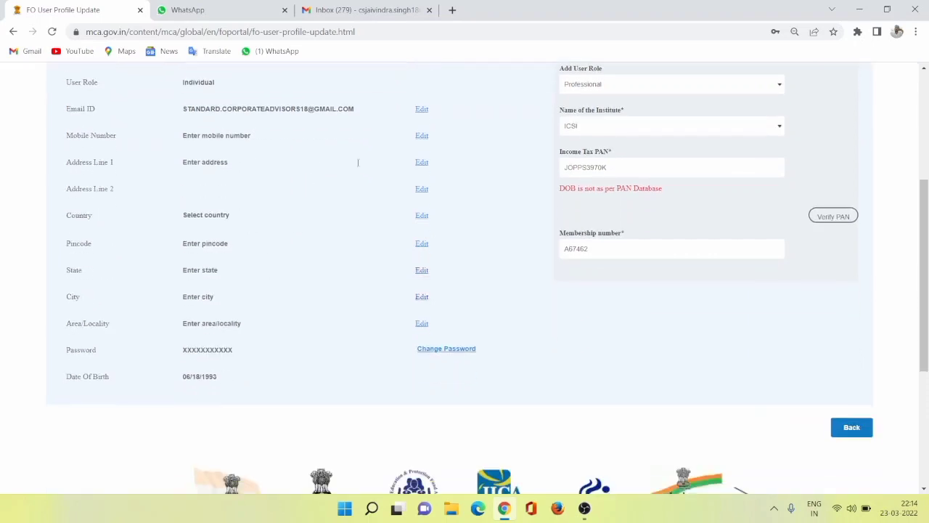
Enter the user's mobile number and open Address Line 1 for editing.
{"action": "left_click", "coordinate": [421, 139]}
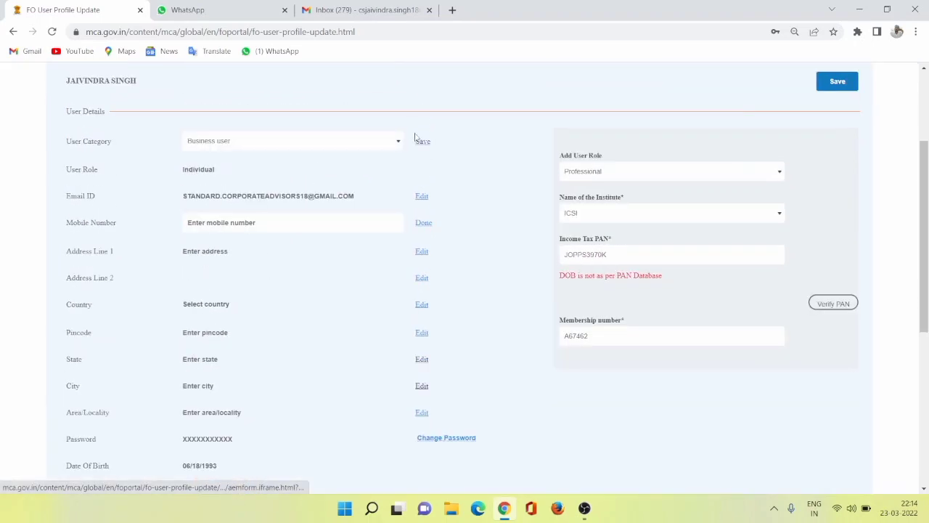
{"action": "left_click", "coordinate": [286, 226]}
{"action": "left_click", "coordinate": [225, 244]}
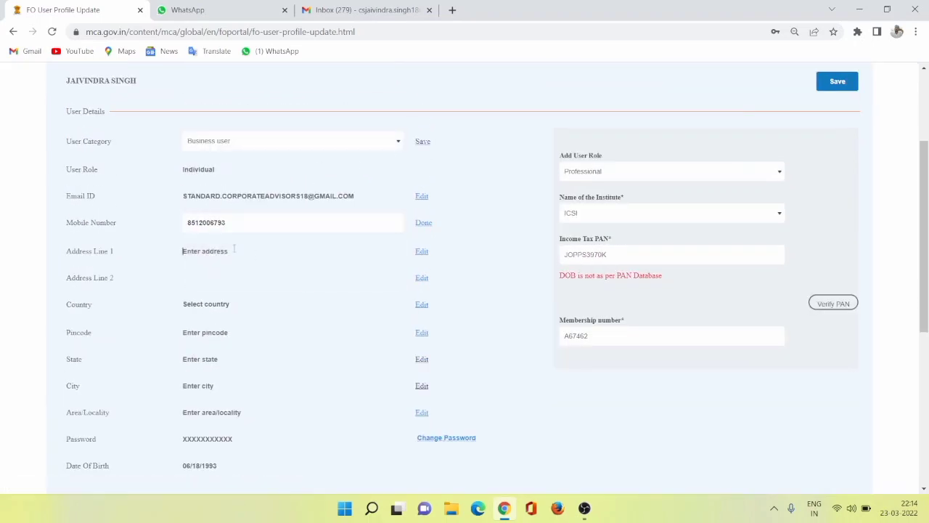
{"action": "left_click", "coordinate": [421, 252]}
{"action": "double_click", "coordinate": [267, 196]}
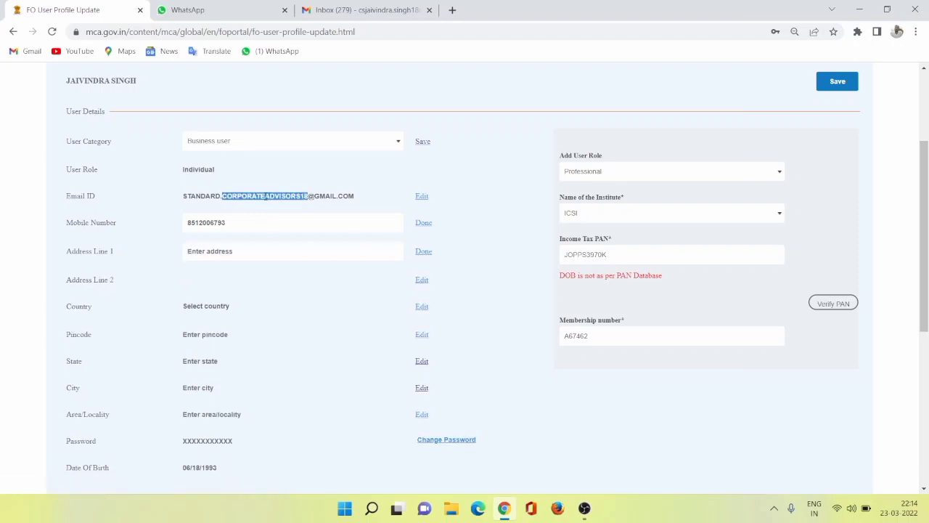
{"action": "left_click", "coordinate": [295, 295]}
Set the profile's Country to India.
{"action": "scroll", "coordinate": [294, 291], "scroll_direction": "down", "scroll_amount": 2}
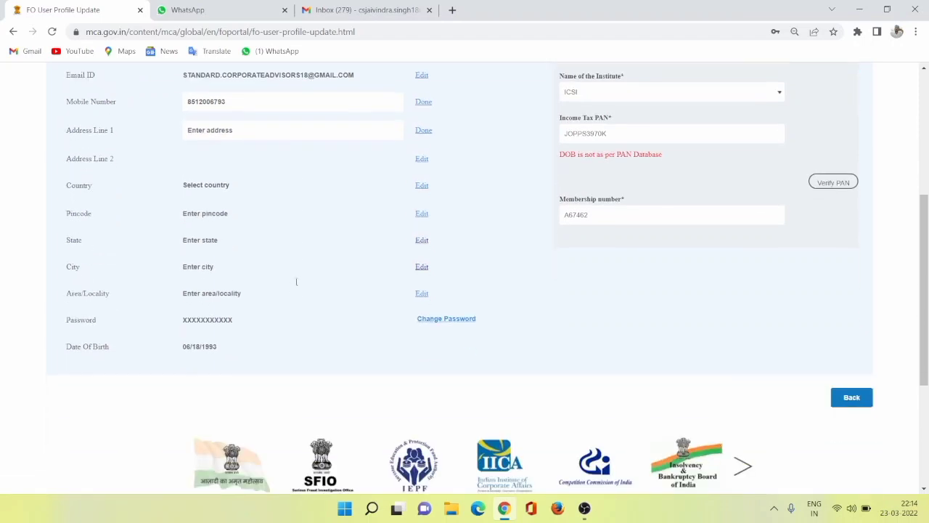
{"action": "left_click", "coordinate": [421, 187]}
{"action": "scroll", "coordinate": [253, 220], "scroll_direction": "up", "scroll_amount": 2}
{"action": "scroll", "coordinate": [227, 311], "scroll_direction": "down", "scroll_amount": 1}
{"action": "left_click", "coordinate": [248, 247]}
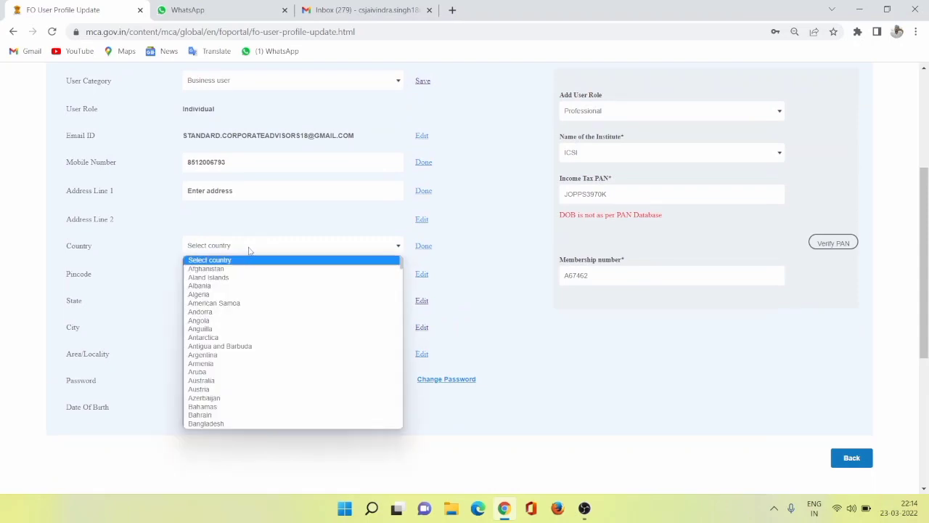
{"action": "type", "text": "in"}
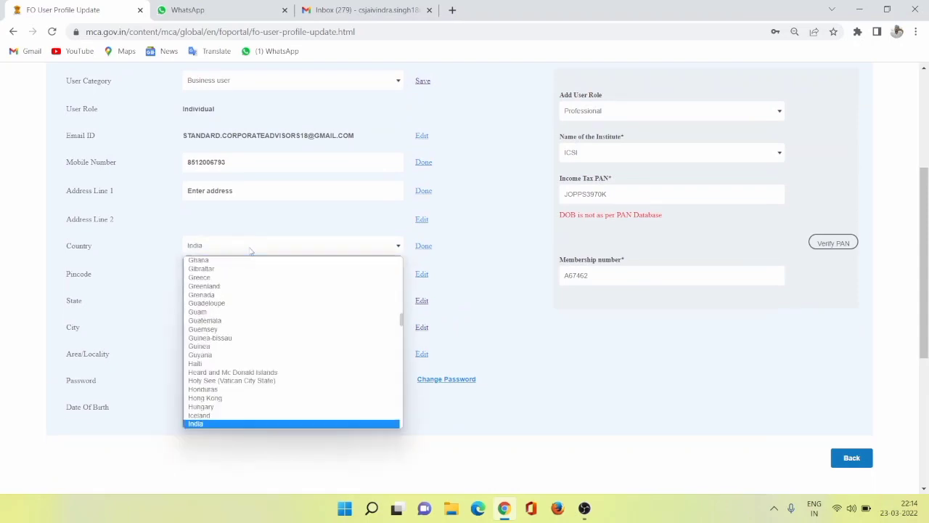
{"action": "key", "text": "Return"}
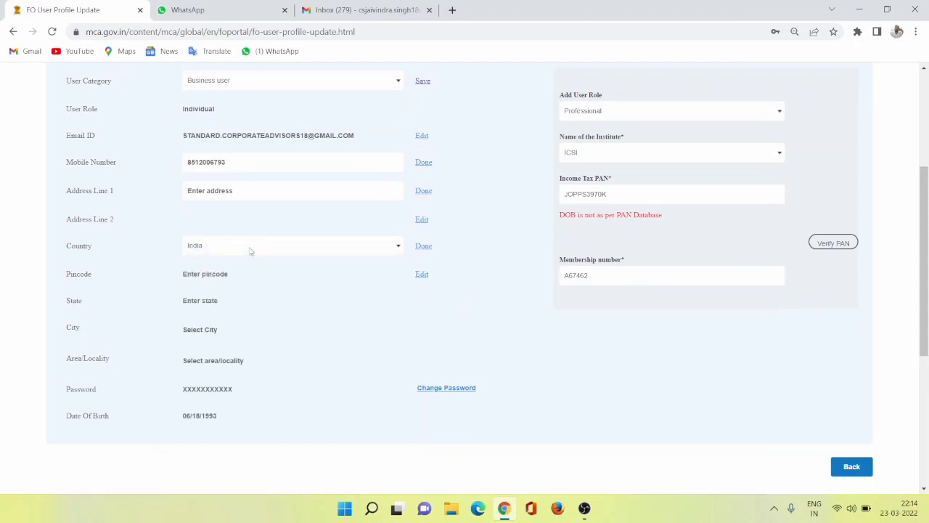
Enter the pincode of the user's address so the state is filled in from it.
{"action": "left_click", "coordinate": [421, 274]}
{"action": "scroll", "coordinate": [217, 240], "scroll_direction": "down", "scroll_amount": 3}
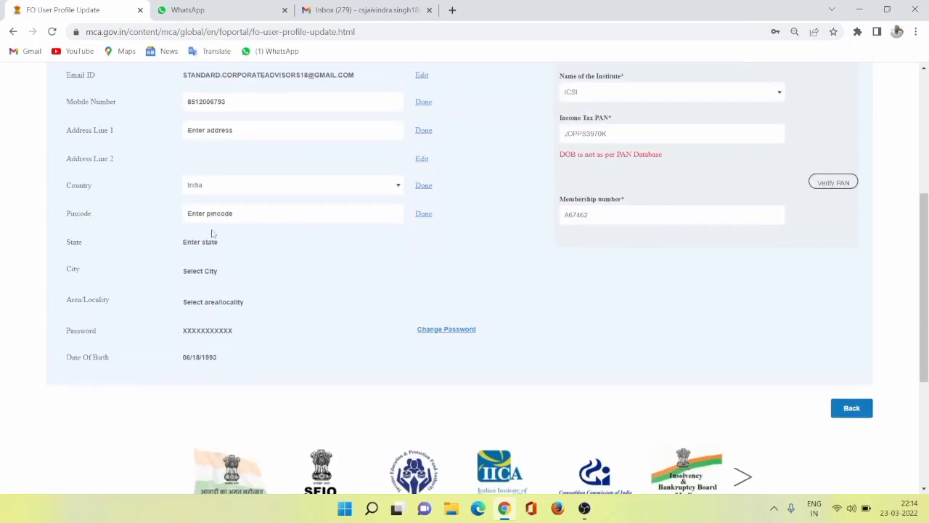
{"action": "left_click", "coordinate": [215, 215]}
{"action": "type", "text": "110086"}
{"action": "left_click", "coordinate": [207, 243]}
Make the City field editable and choose the user's city.
{"action": "left_click", "coordinate": [417, 270]}
{"action": "scroll", "coordinate": [301, 295], "scroll_direction": "down", "scroll_amount": 1}
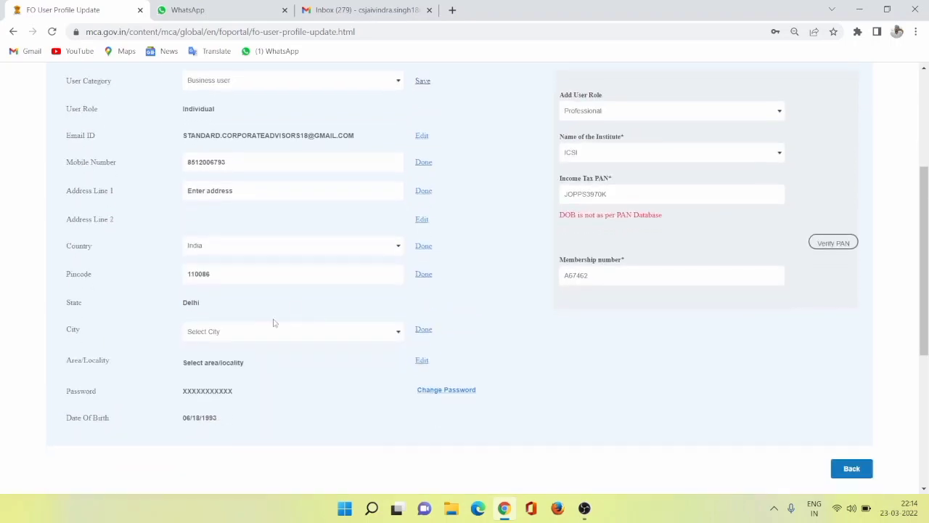
{"action": "left_click", "coordinate": [276, 325]}
{"action": "left_click", "coordinate": [211, 354]}
Make the Area/Locality field editable and choose the user's locality from the areas offered for the pincode.
{"action": "left_click", "coordinate": [420, 361]}
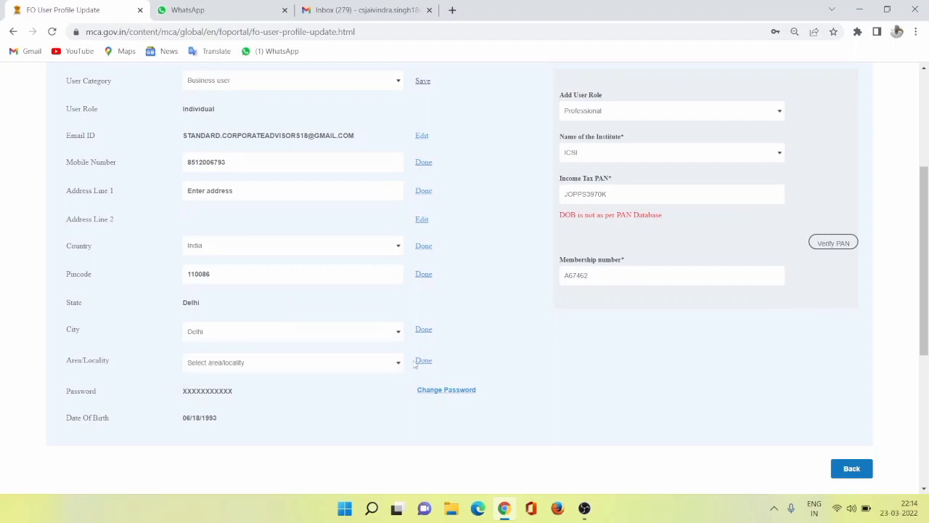
{"action": "scroll", "coordinate": [247, 361], "scroll_direction": "down", "scroll_amount": 2}
{"action": "left_click", "coordinate": [230, 243]}
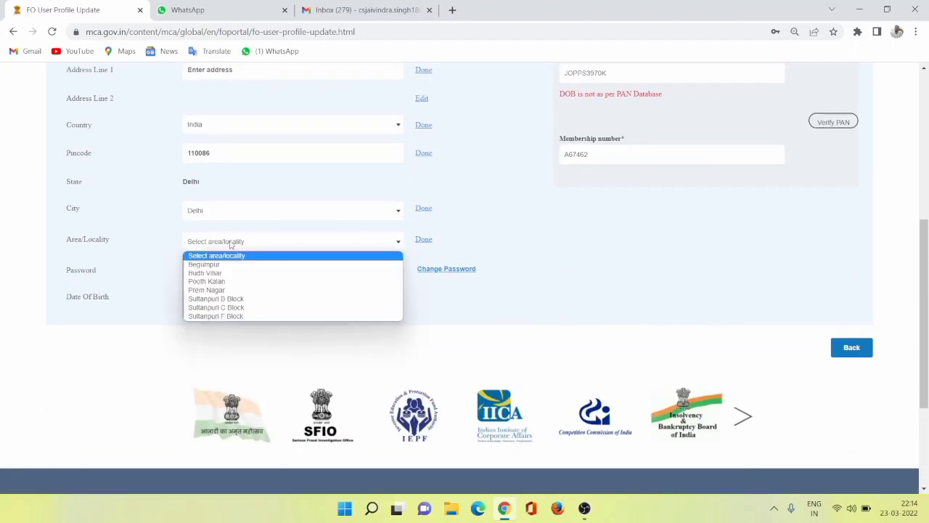
{"action": "left_click", "coordinate": [218, 307]}
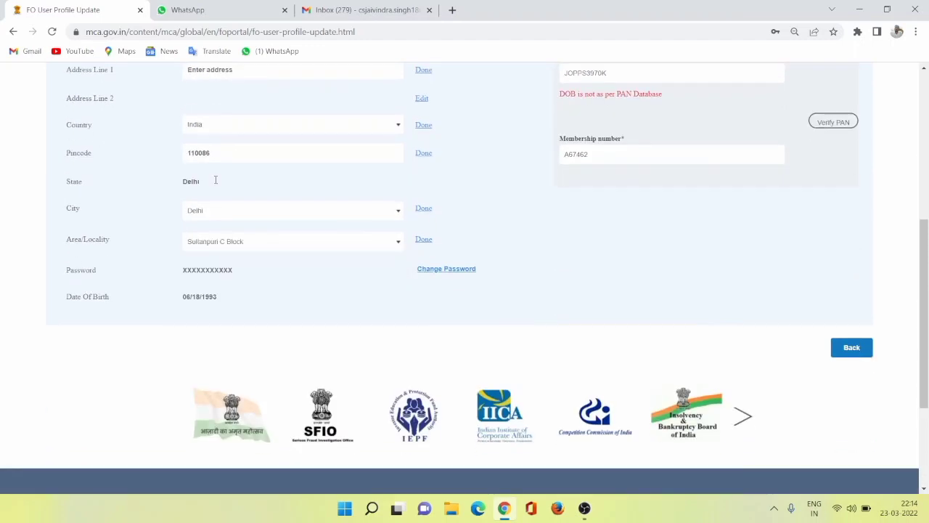
{"action": "left_click", "coordinate": [238, 247]}
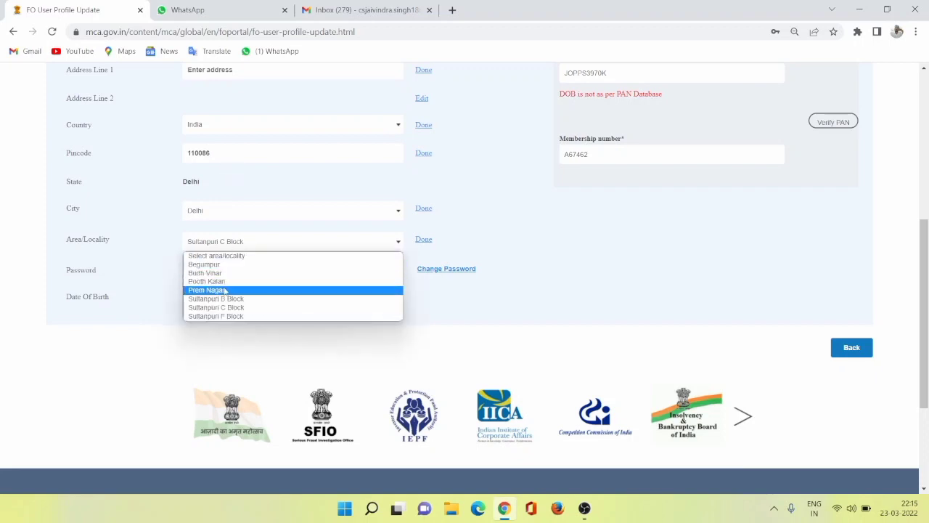
{"action": "left_click", "coordinate": [220, 309]}
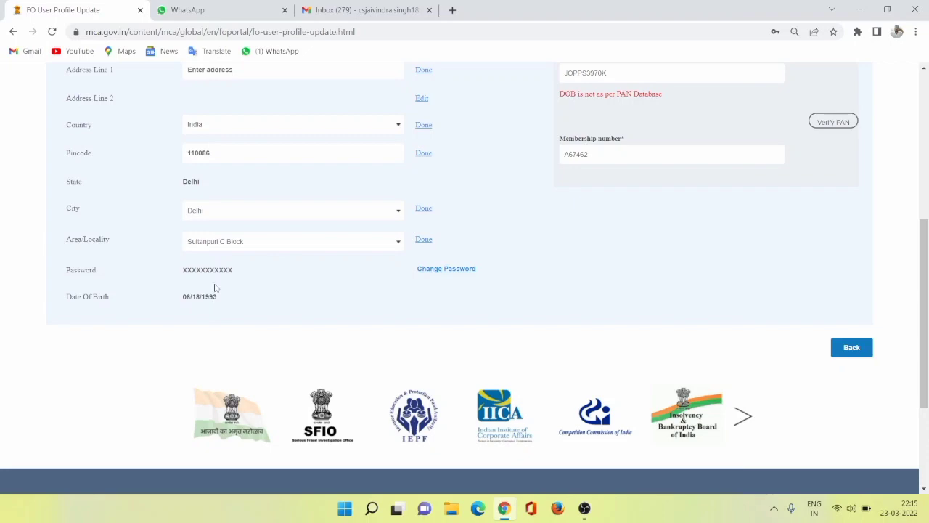
Look over the filled-in profile details and try to save the profile.
{"action": "scroll", "coordinate": [348, 249], "scroll_direction": "up", "scroll_amount": 5}
{"action": "scroll", "coordinate": [350, 251], "scroll_direction": "down", "scroll_amount": 3}
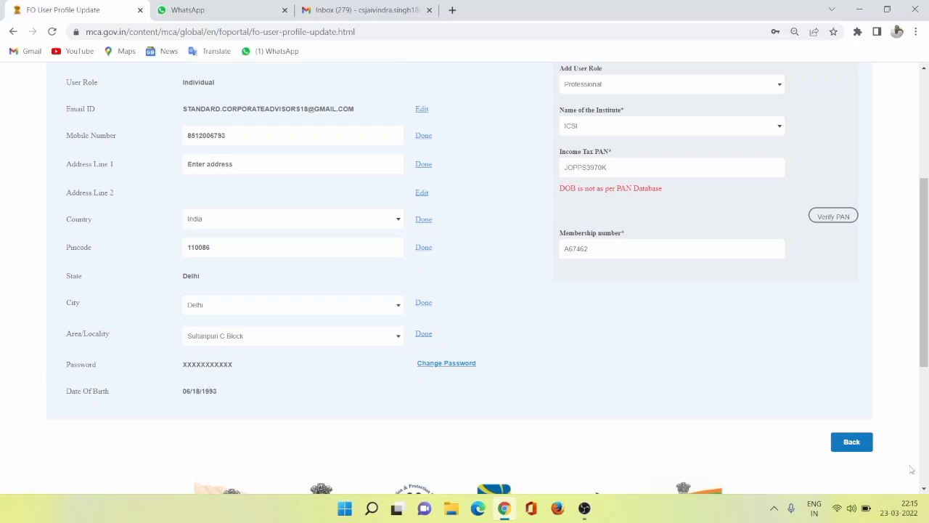
{"action": "scroll", "coordinate": [686, 415], "scroll_direction": "down", "scroll_amount": 3}
{"action": "scroll", "coordinate": [726, 377], "scroll_direction": "up", "scroll_amount": 5}
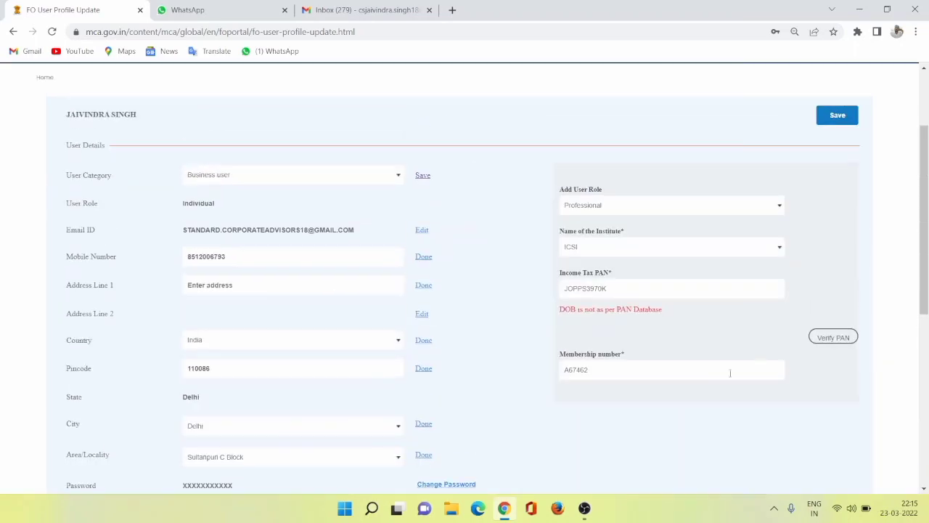
{"action": "scroll", "coordinate": [730, 373], "scroll_direction": "up", "scroll_amount": 1}
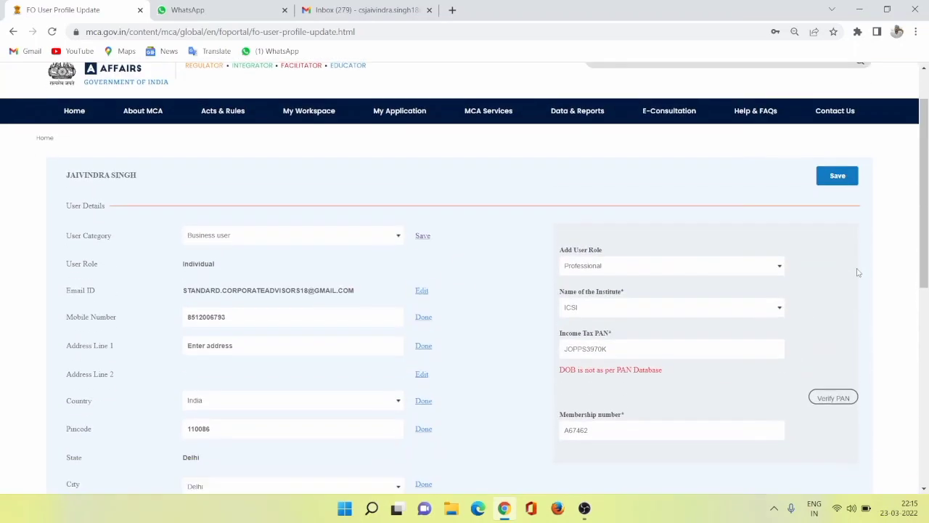
{"action": "left_click", "coordinate": [839, 177]}
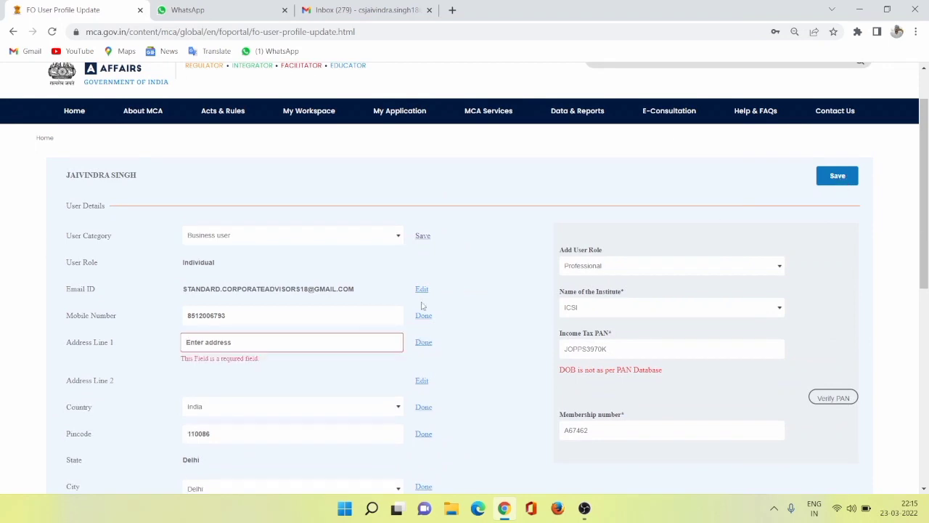
Enter the office number, block and nearby landmark of the user's address in Address Line 1.
{"action": "left_click", "coordinate": [227, 347]}
{"action": "key", "text": "Caps_Lock"}
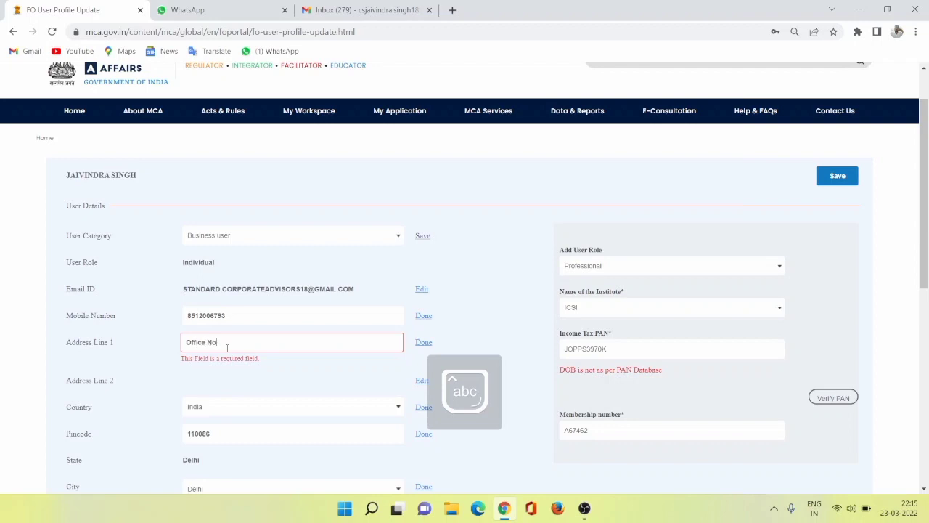
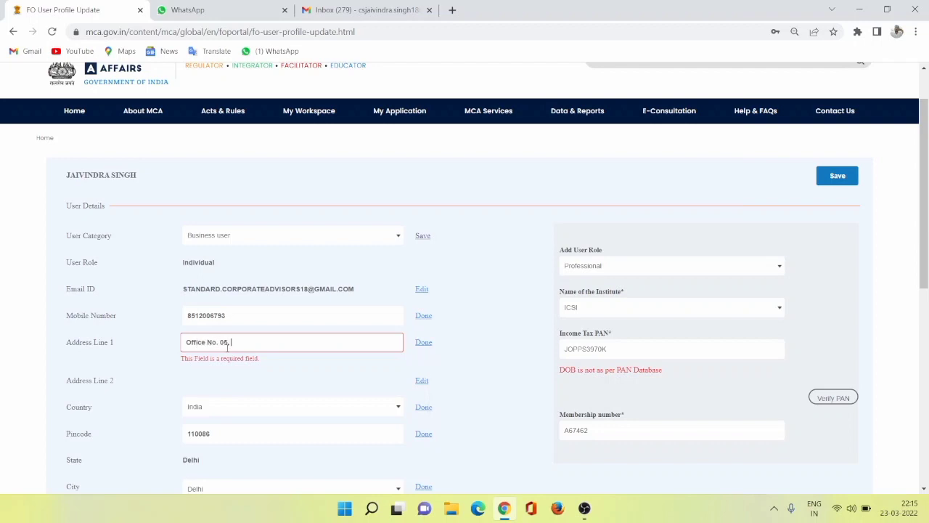
Move the landmark part of the address from Address Line 1 to Address Line 2.
{"action": "left_click_drag", "start_coordinate": [258, 342], "coordinate": [341, 346]}
{"action": "key", "text": "ctrl+c"}
{"action": "key", "text": "BackSpace"}
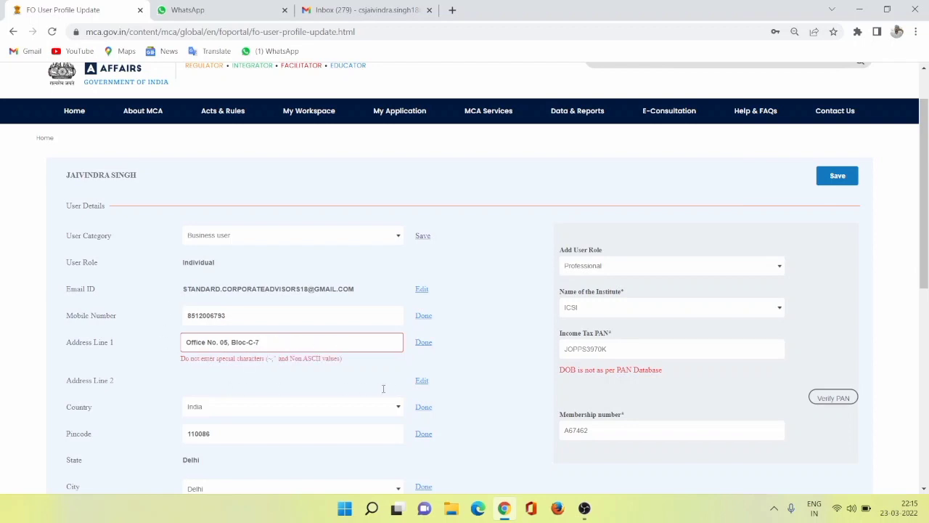
{"action": "left_click", "coordinate": [422, 380]}
{"action": "scroll", "coordinate": [266, 322], "scroll_direction": "down", "scroll_amount": 1}
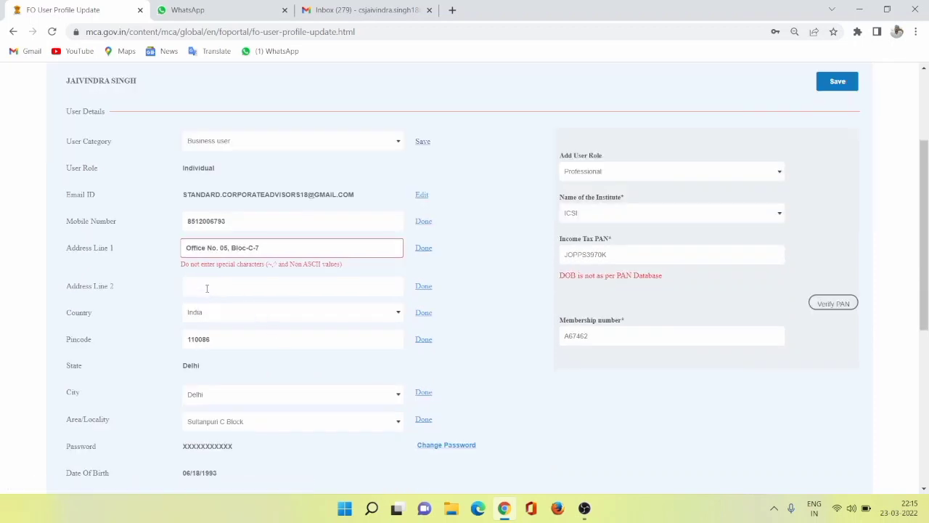
{"action": "key", "text": "ctrl+v"}
Remove the hyphens, comma and period from Address Line 1 and correct the spelling of "Block".
{"action": "left_click", "coordinate": [256, 248]}
{"action": "key", "text": "BackSpace"}
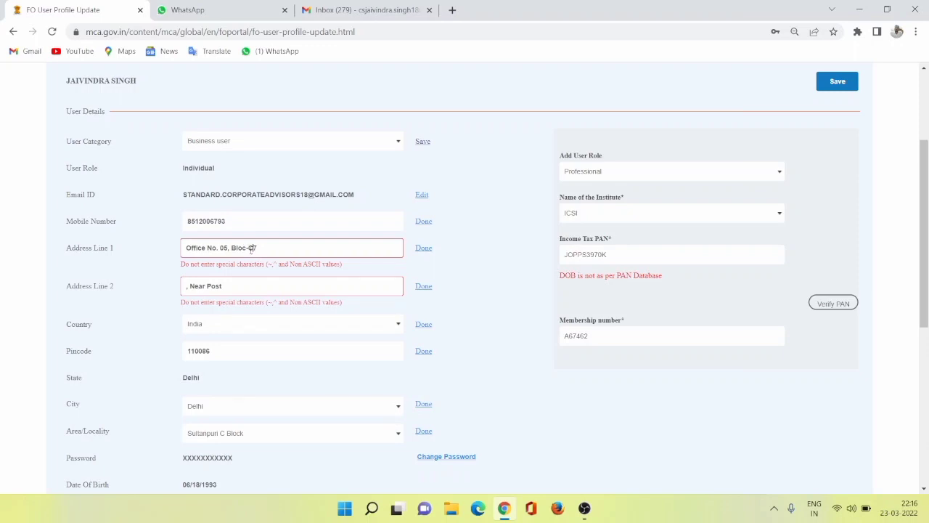
{"action": "left_click", "coordinate": [248, 247]}
{"action": "key", "text": "BackSpace"}
{"action": "key", "text": "shift+Left"}
{"action": "key", "text": "Right"}
{"action": "type", "text": "k"}
{"action": "left_click", "coordinate": [218, 248]}
{"action": "key", "text": "BackSpace"}
{"action": "left_click", "coordinate": [229, 249]}
{"action": "key", "text": "BackSpace"}
{"action": "key", "text": "BackSpace"}
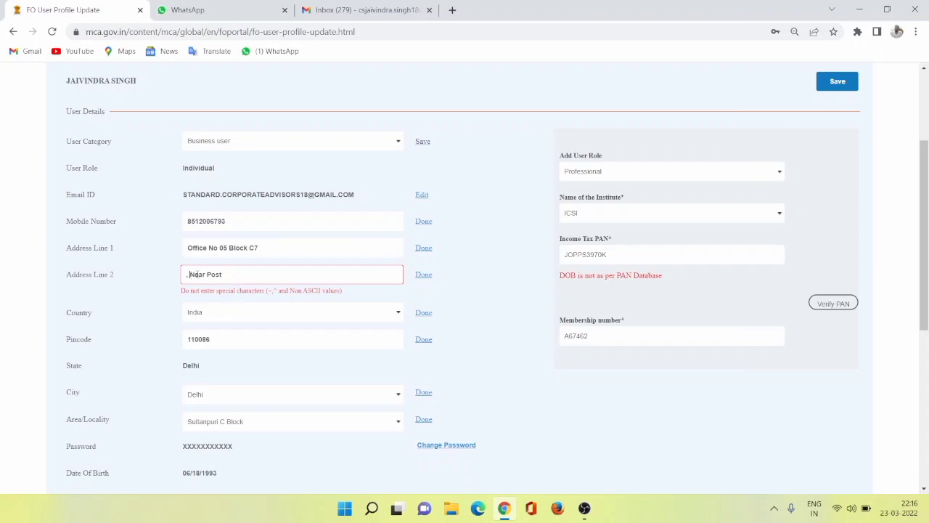
Remove the leading comma from Address Line 2 and complete the landmark with its locality.
{"action": "left_click", "coordinate": [190, 275]}
{"action": "key", "text": "BackSpace"}
{"action": "left_click", "coordinate": [256, 269]}
Try to save the profile with the completed address and dismiss the resulting message.
{"action": "left_click", "coordinate": [302, 307]}
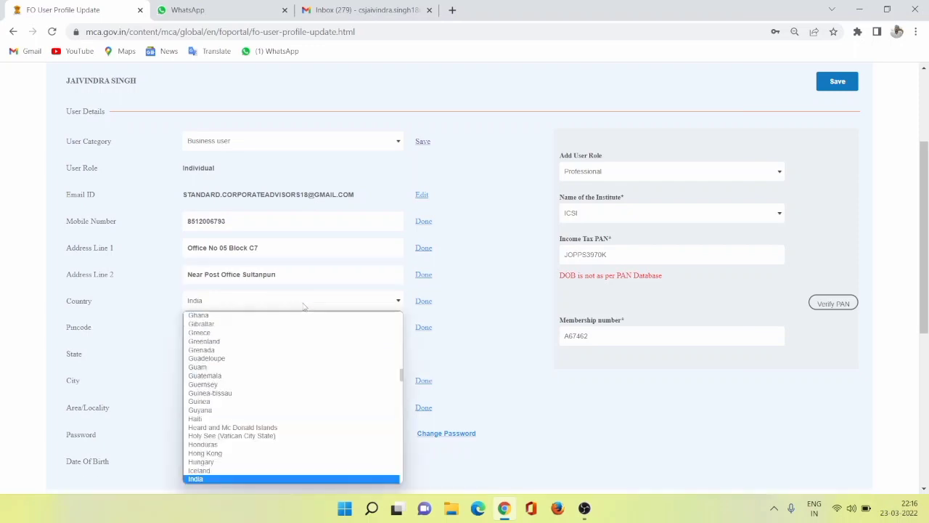
{"action": "left_click", "coordinate": [563, 369]}
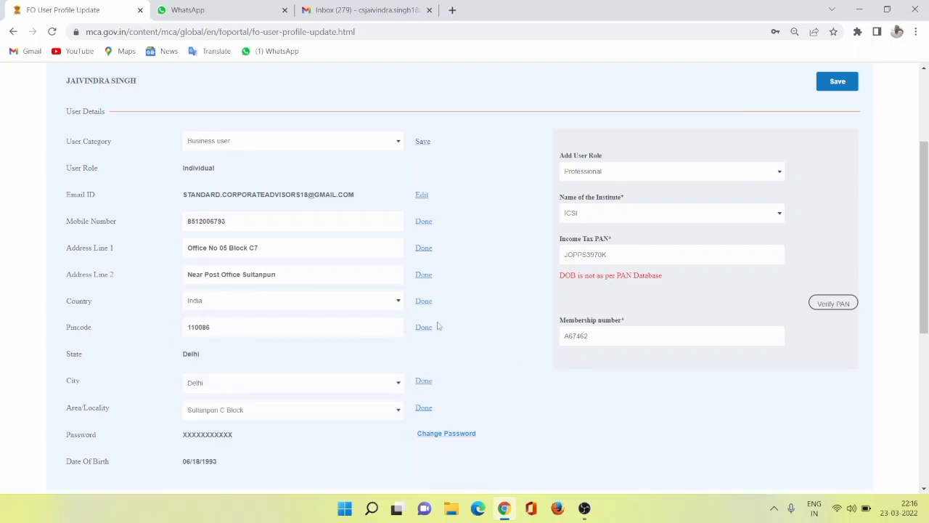
{"action": "left_click", "coordinate": [837, 82]}
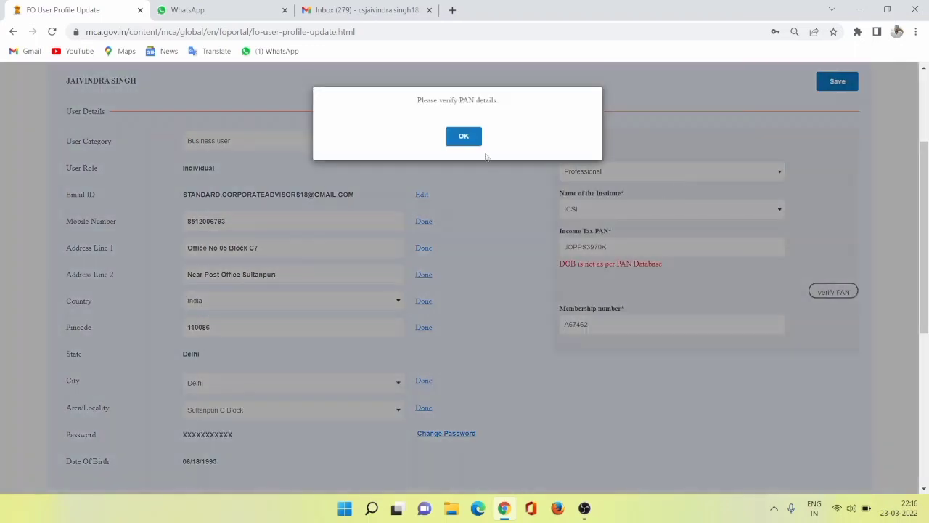
{"action": "left_click", "coordinate": [467, 137]}
Compare the profile's date of birth with the PAN section of the Professional role.
{"action": "scroll", "coordinate": [530, 265], "scroll_direction": "down", "scroll_amount": 4}
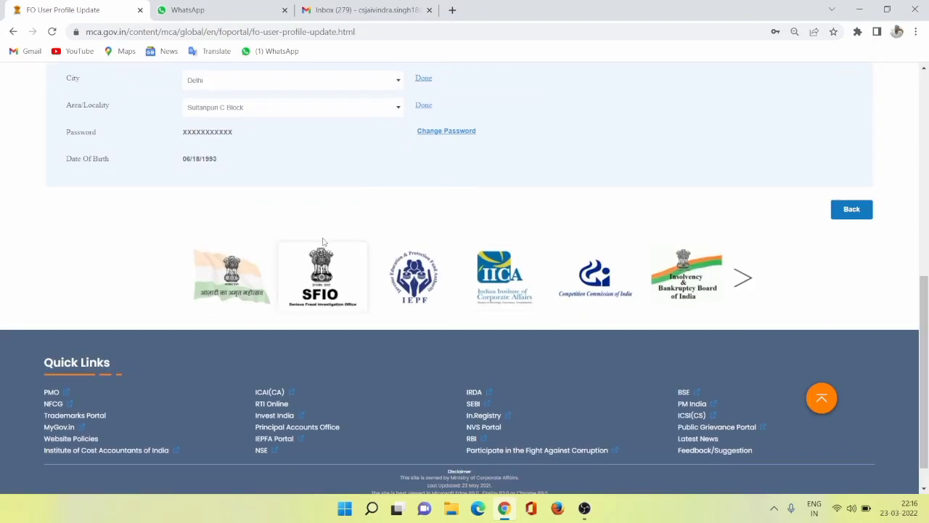
{"action": "scroll", "coordinate": [327, 237], "scroll_direction": "up", "scroll_amount": 2}
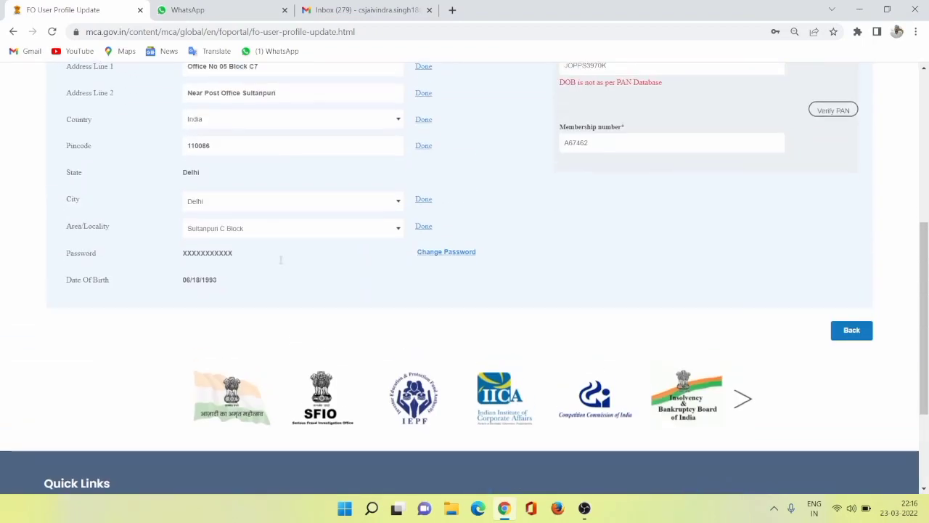
{"action": "scroll", "coordinate": [549, 274], "scroll_direction": "up", "scroll_amount": 4}
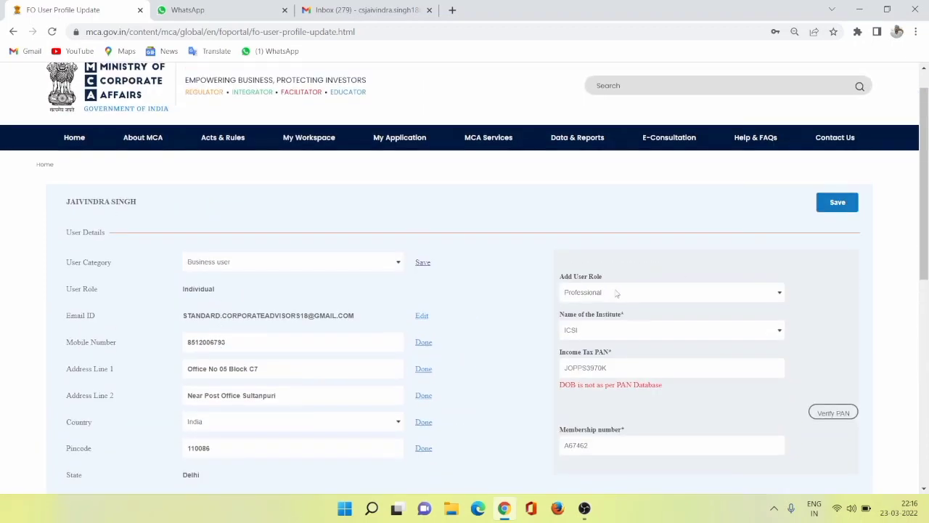
{"action": "scroll", "coordinate": [256, 415], "scroll_direction": "down", "scroll_amount": 4}
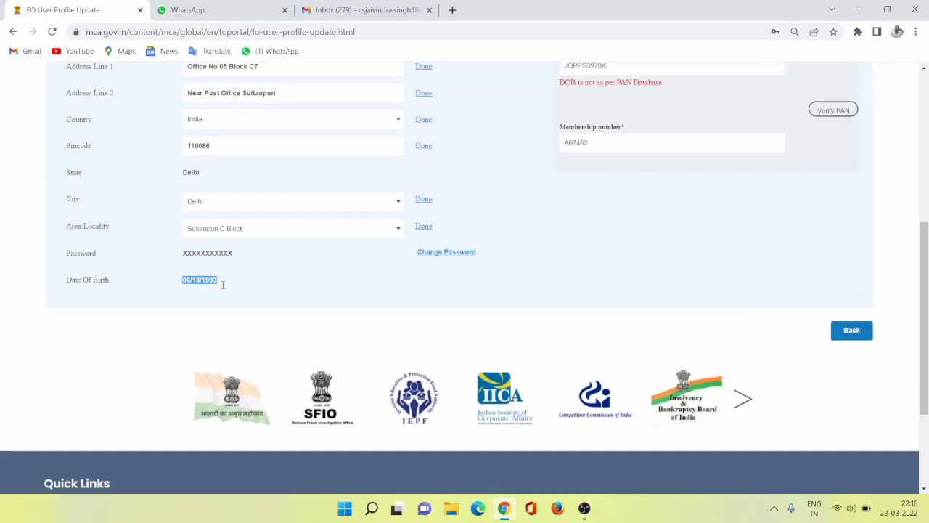
{"action": "scroll", "coordinate": [314, 282], "scroll_direction": "up", "scroll_amount": 2}
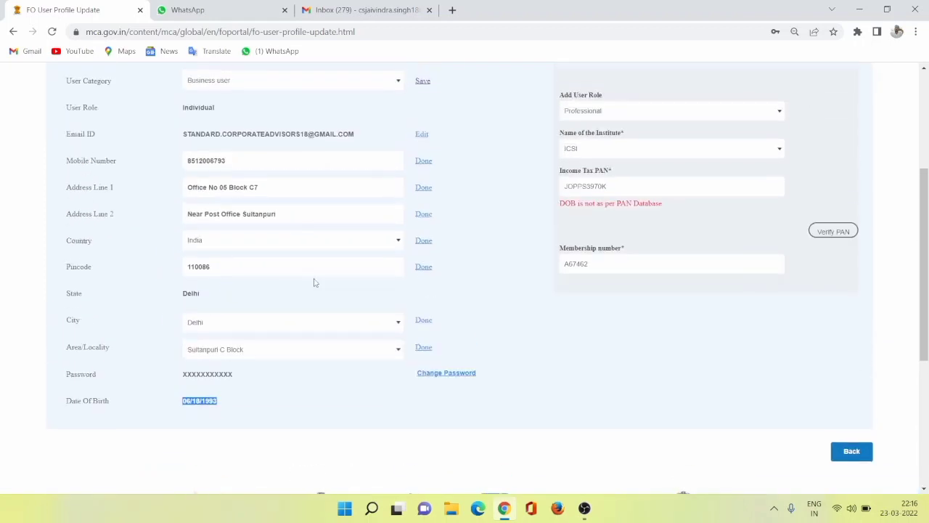
Recheck the profile's date of birth, then try again to save the profile and dismiss the resulting message.
{"action": "left_click", "coordinate": [200, 399]}
{"action": "scroll", "coordinate": [288, 210], "scroll_direction": "up", "scroll_amount": 3}
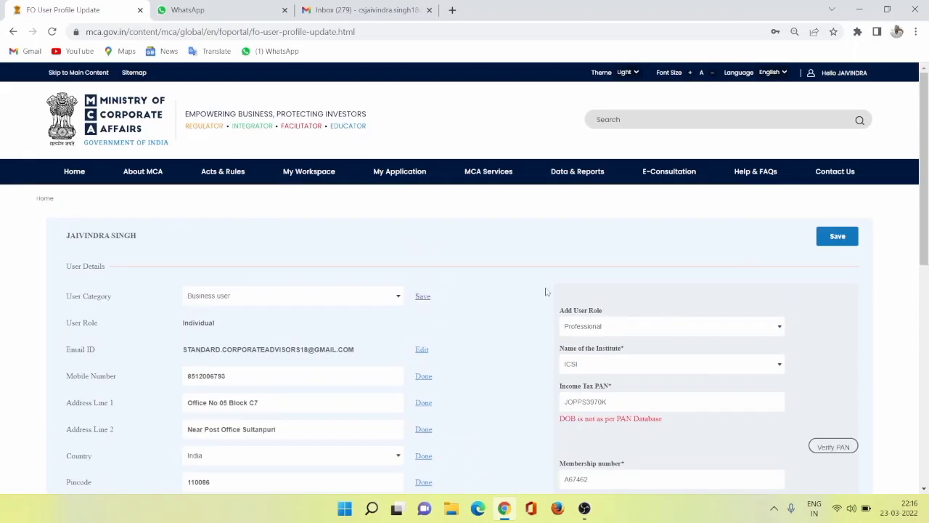
{"action": "left_click", "coordinate": [836, 238]}
{"action": "left_click", "coordinate": [467, 284]}
Try to open LLP Form 3 and Form 8 from this account, declining the browser's offer to save the address.
{"action": "mouse_move", "coordinate": [485, 176]}
{"action": "mouse_move", "coordinate": [449, 235]}
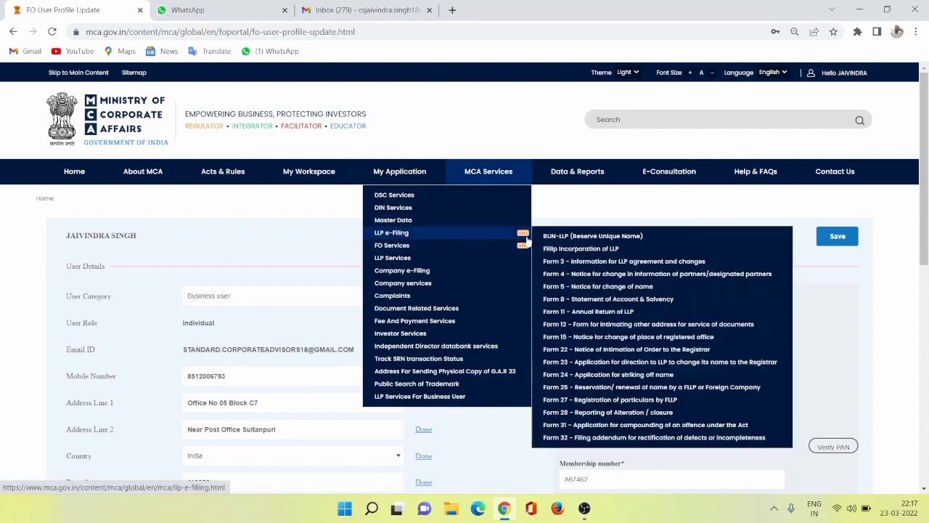
{"action": "left_click", "coordinate": [581, 266]}
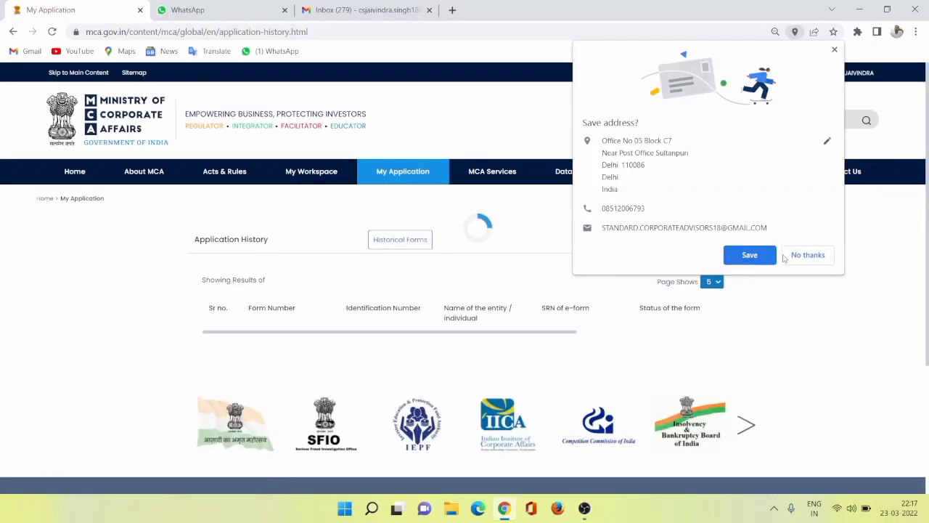
{"action": "left_click", "coordinate": [787, 256]}
{"action": "scroll", "coordinate": [405, 356], "scroll_direction": "down", "scroll_amount": 4}
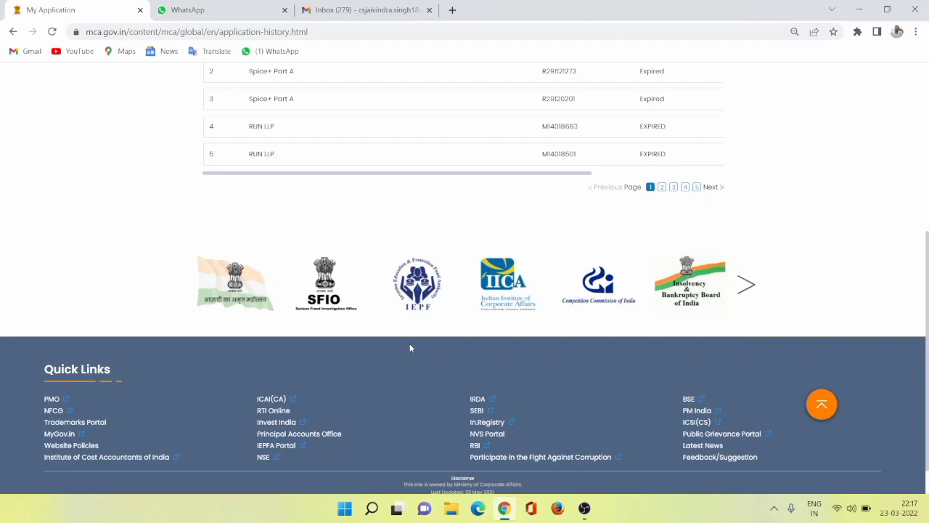
{"action": "scroll", "coordinate": [369, 328], "scroll_direction": "up", "scroll_amount": 3}
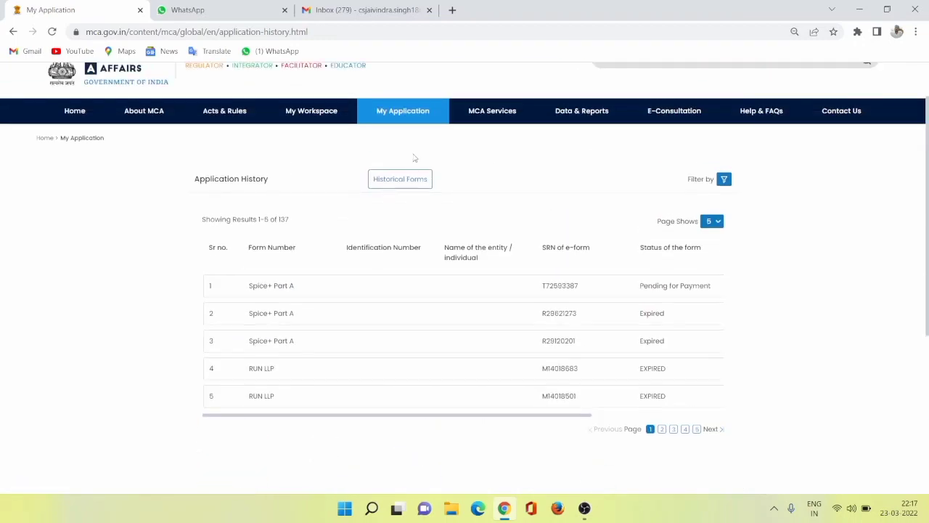
{"action": "mouse_move", "coordinate": [503, 174]}
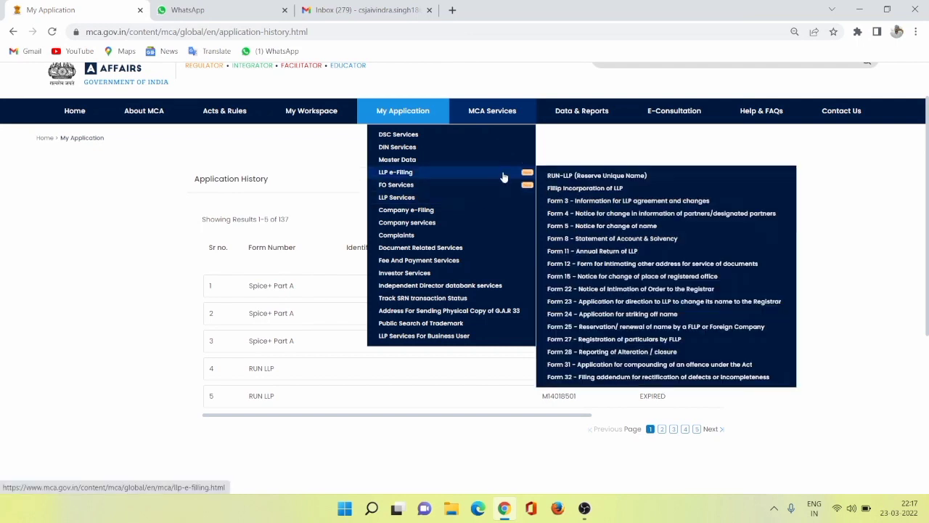
{"action": "left_click", "coordinate": [567, 240]}
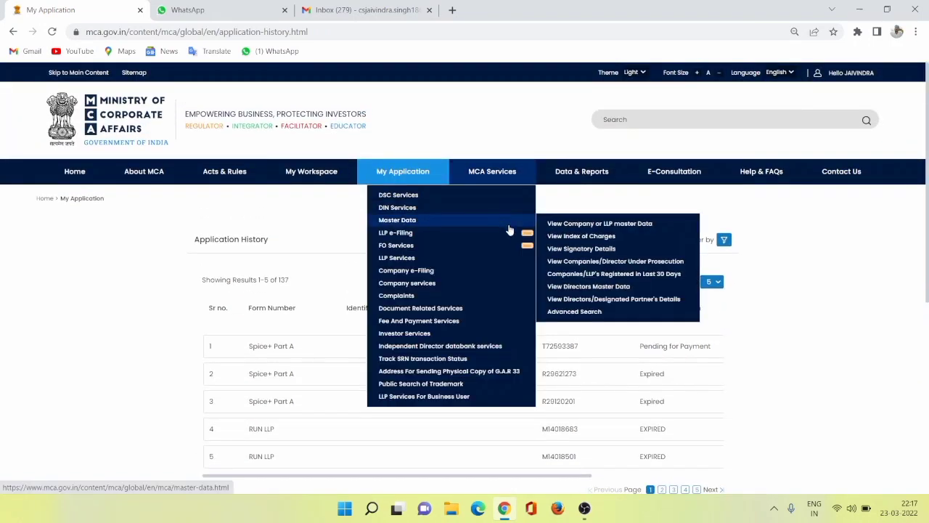
Open the RUN-LLP (Reserve Unique Name) form and look over its LLP details.
{"action": "mouse_move", "coordinate": [508, 239]}
{"action": "left_click", "coordinate": [552, 236]}
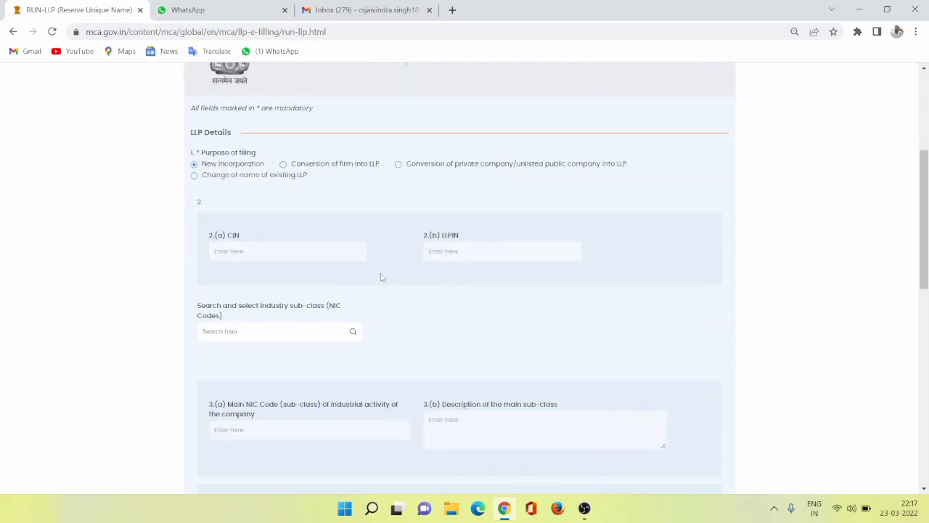
{"action": "scroll", "coordinate": [433, 248], "scroll_direction": "up", "scroll_amount": 1}
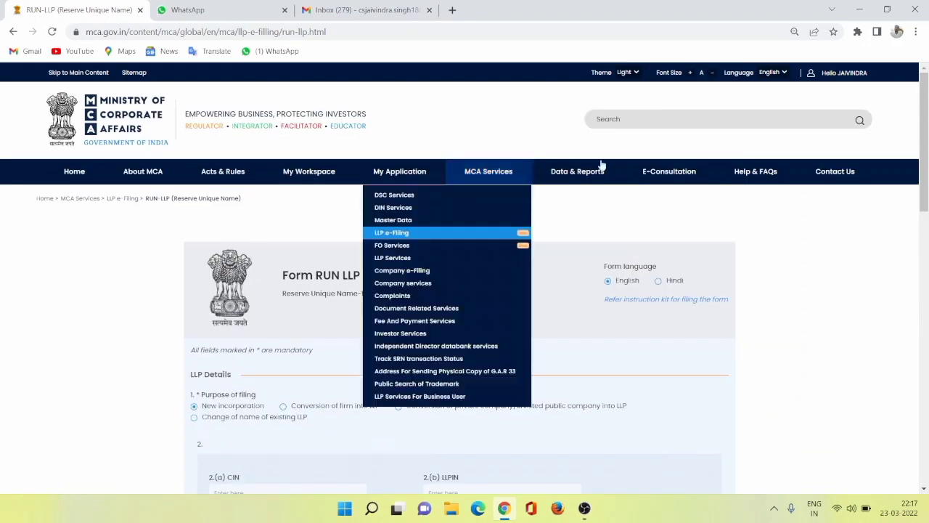
Log out and sign in for LLP filing using another account's saved user ID and password.
{"action": "left_click", "coordinate": [833, 81]}
{"action": "left_click", "coordinate": [802, 106]}
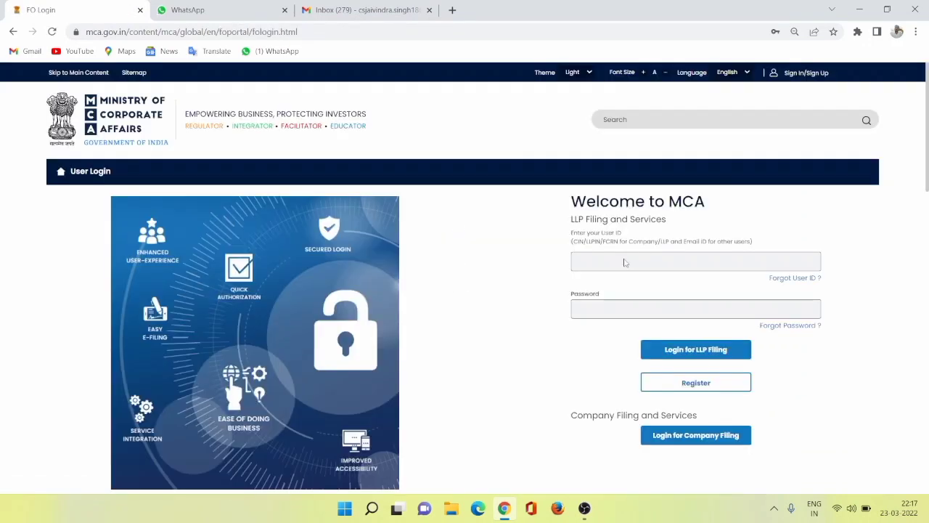
{"action": "double_click", "coordinate": [632, 262]}
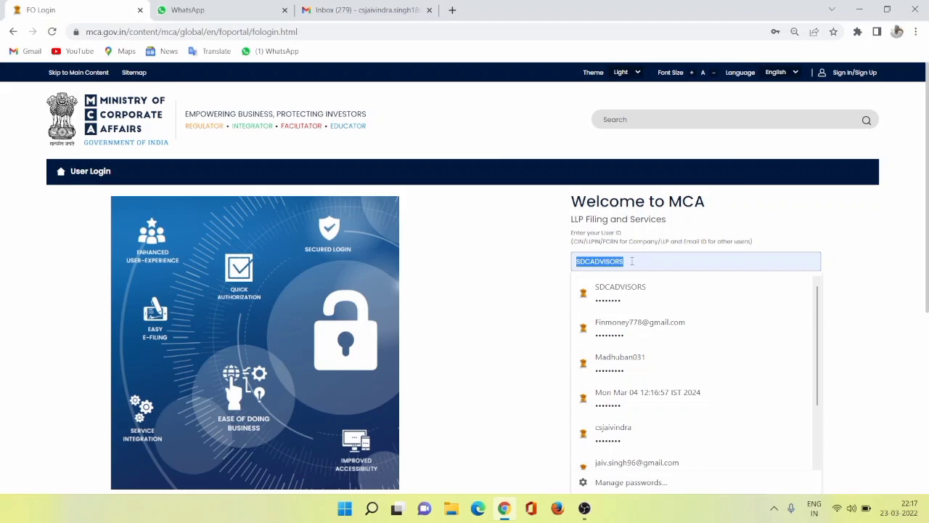
{"action": "left_click", "coordinate": [617, 430]}
{"action": "left_click", "coordinate": [682, 344]}
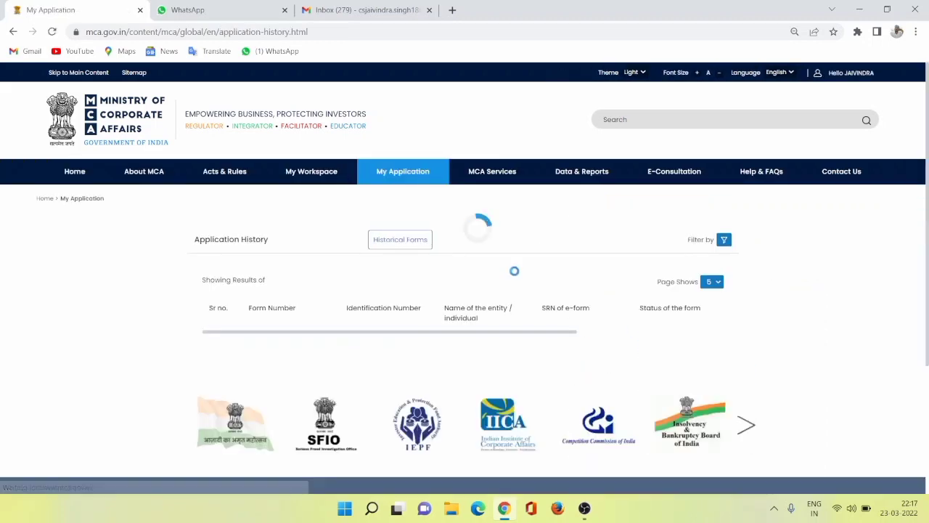
Check the user category and role in this account's profile, then open LLP Form 3.
{"action": "mouse_move", "coordinate": [840, 75]}
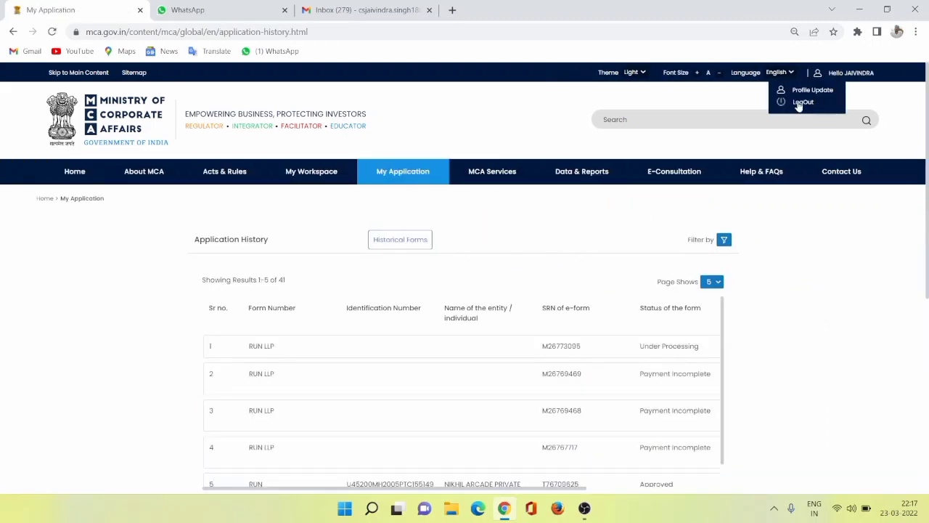
{"action": "left_click", "coordinate": [810, 93]}
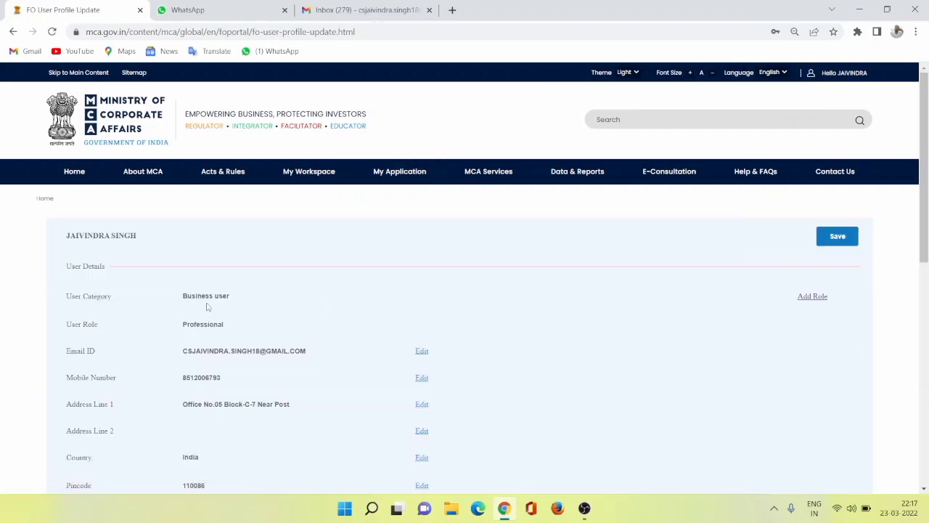
{"action": "mouse_move", "coordinate": [481, 181]}
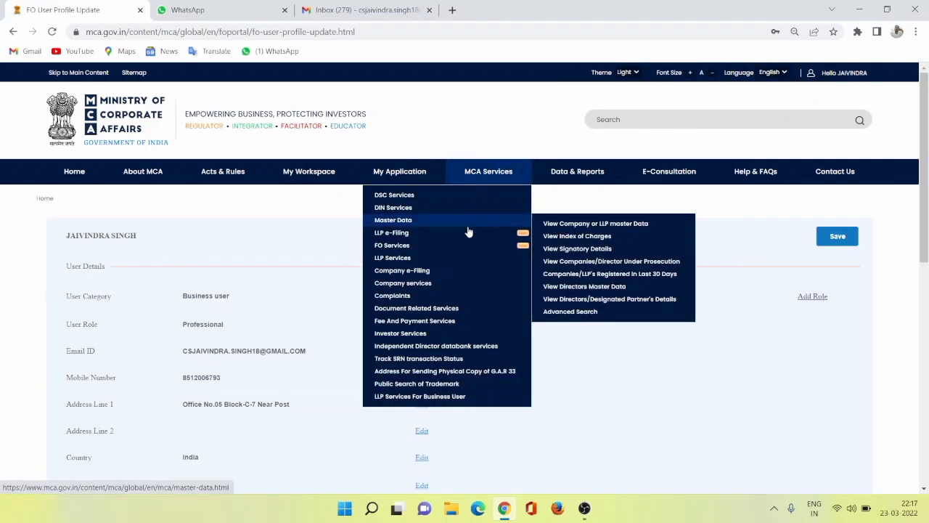
{"action": "mouse_move", "coordinate": [472, 234]}
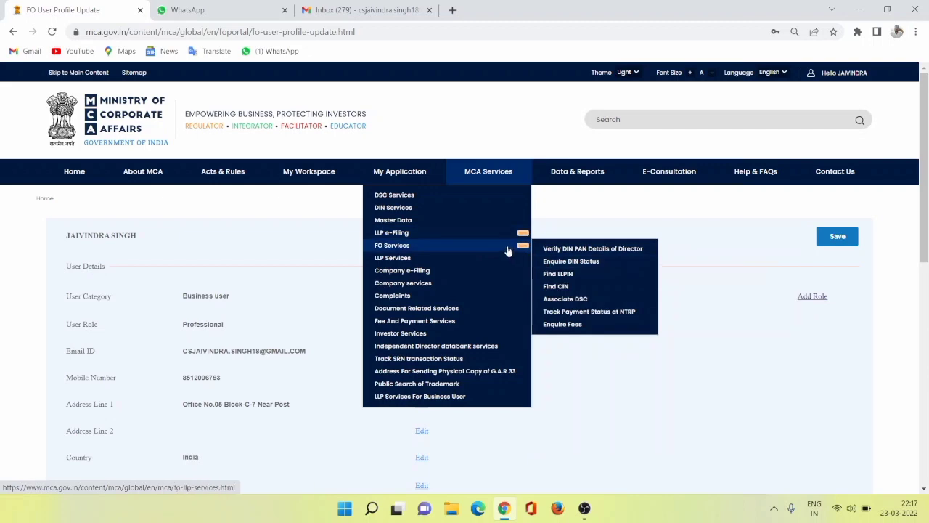
{"action": "left_click", "coordinate": [553, 262]}
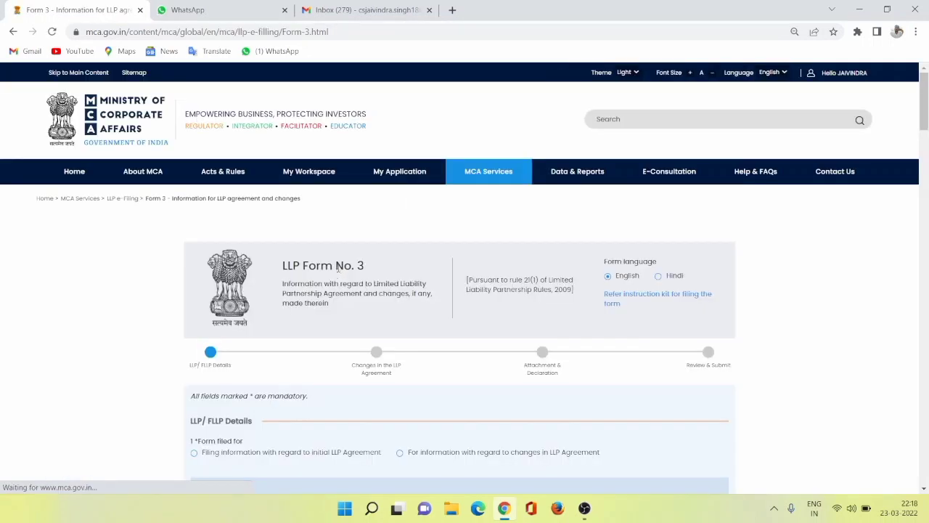
Look through the LLP details and initial agreement sections of Form 3.
{"action": "scroll", "coordinate": [385, 324], "scroll_direction": "down", "scroll_amount": 3}
{"action": "scroll", "coordinate": [387, 323], "scroll_direction": "up", "scroll_amount": 4}
{"action": "scroll", "coordinate": [387, 322], "scroll_direction": "down", "scroll_amount": 7}
{"action": "scroll", "coordinate": [391, 320], "scroll_direction": "up", "scroll_amount": 7}
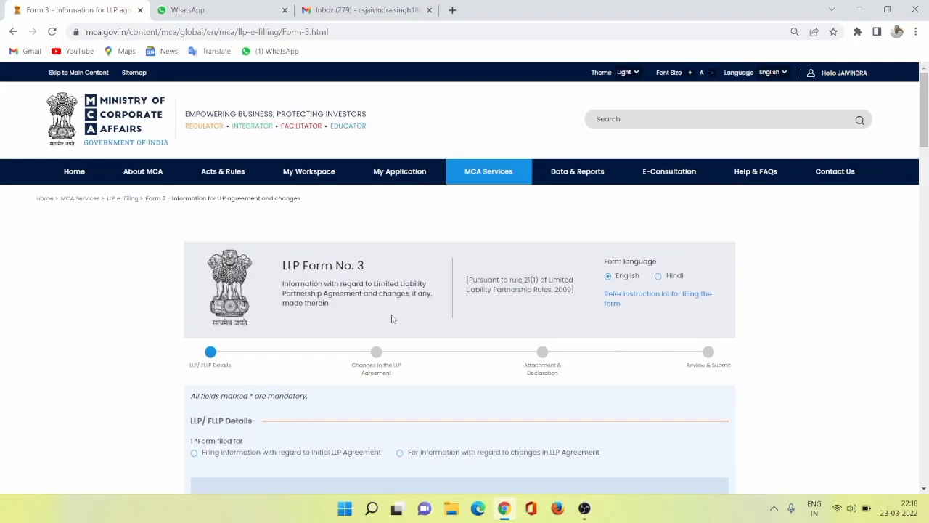
{"action": "scroll", "coordinate": [394, 318], "scroll_direction": "down", "scroll_amount": 9}
{"action": "scroll", "coordinate": [394, 317], "scroll_direction": "up", "scroll_amount": 1}
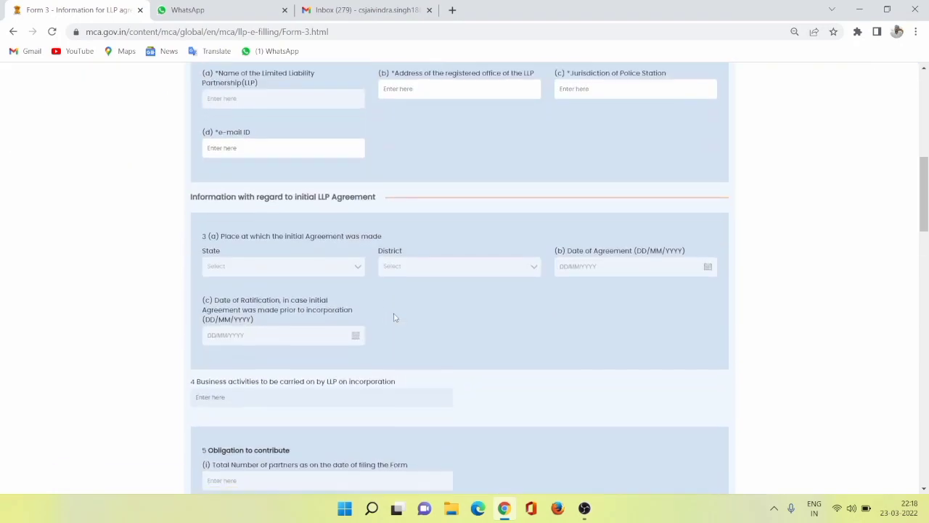
{"action": "scroll", "coordinate": [396, 309], "scroll_direction": "up", "scroll_amount": 6}
{"action": "scroll", "coordinate": [409, 200], "scroll_direction": "up", "scroll_amount": 2}
{"action": "mouse_move", "coordinate": [450, 187]}
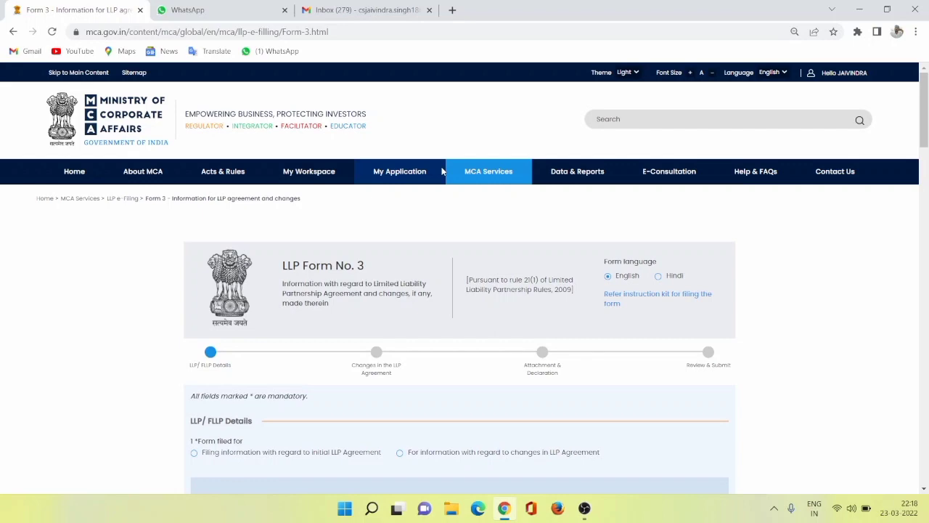
Go to the portal's home page and browse the Latest News and Important Updates under Notifications & Updates.
{"action": "left_click", "coordinate": [74, 172]}
{"action": "scroll", "coordinate": [454, 312], "scroll_direction": "down", "scroll_amount": 7}
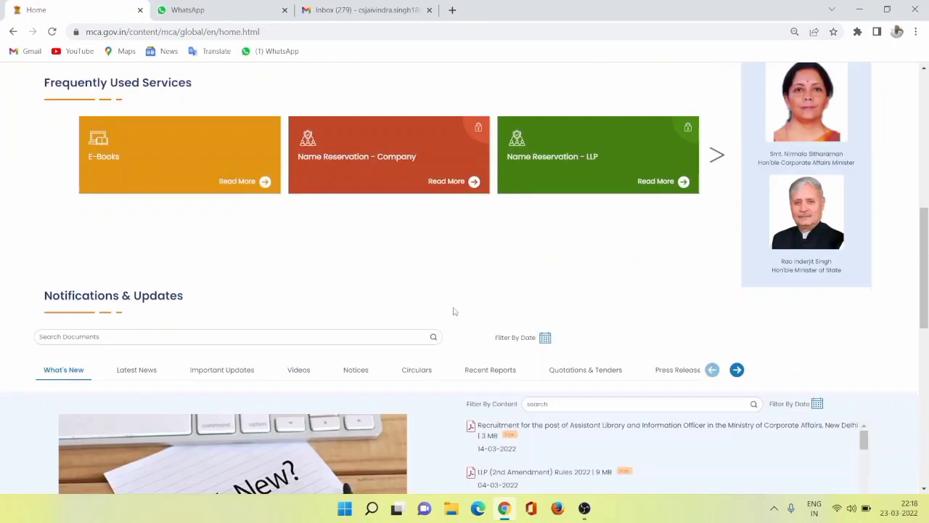
{"action": "scroll", "coordinate": [458, 297], "scroll_direction": "up", "scroll_amount": 4}
{"action": "scroll", "coordinate": [479, 276], "scroll_direction": "down", "scroll_amount": 5}
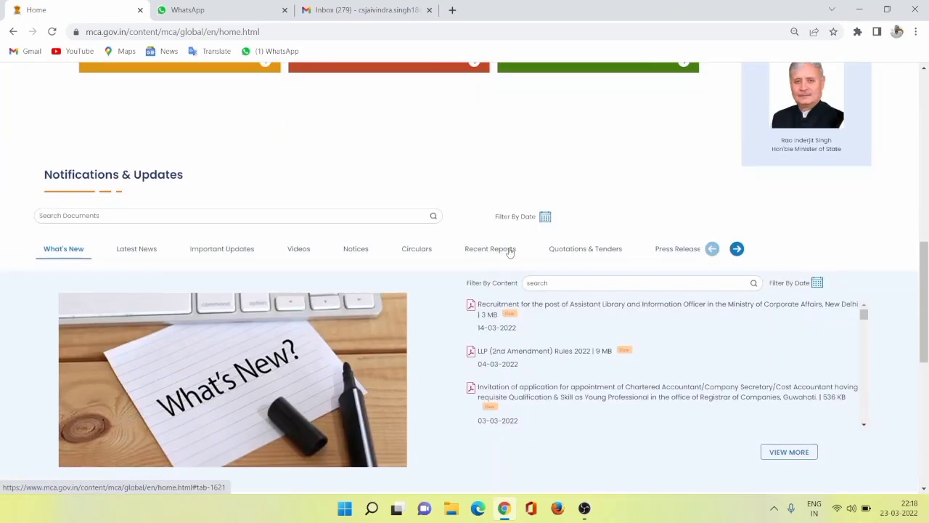
{"action": "scroll", "coordinate": [159, 265], "scroll_direction": "down", "scroll_amount": 2}
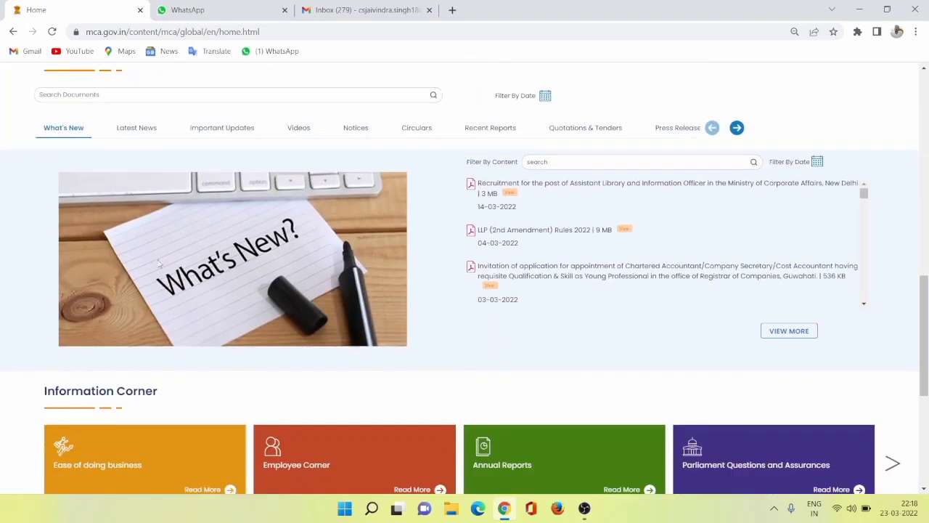
{"action": "left_click", "coordinate": [129, 130]}
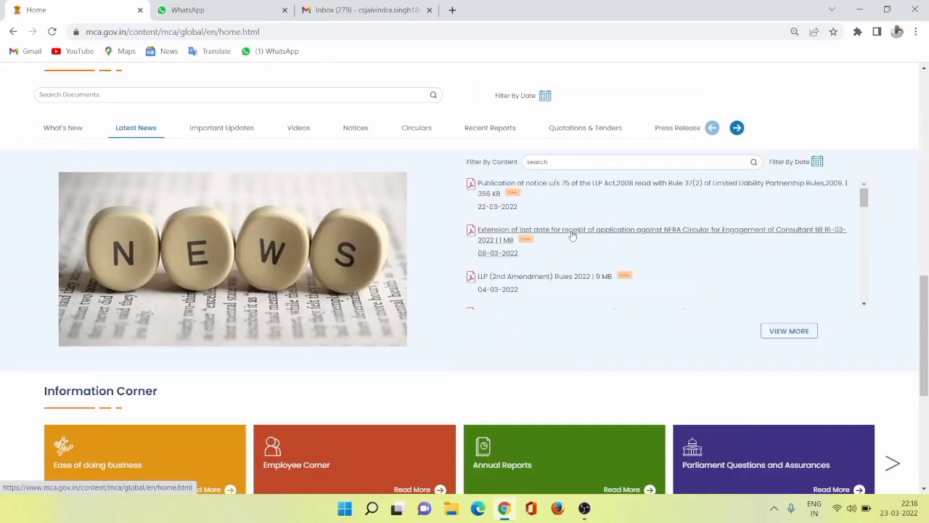
{"action": "left_click", "coordinate": [195, 128]}
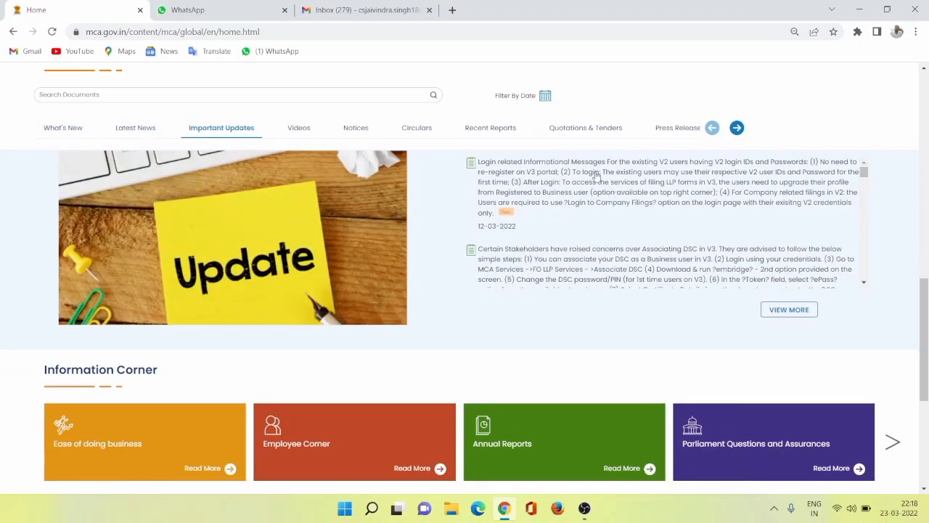
Read the Important Updates on login for existing V2 users and on DSC association.
{"action": "scroll", "coordinate": [525, 206], "scroll_direction": "up", "scroll_amount": 1}
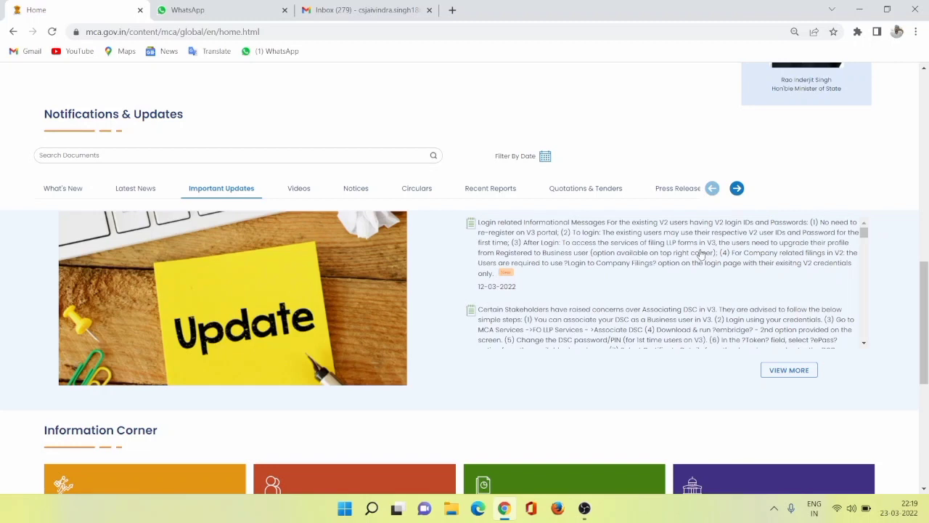
{"action": "scroll", "coordinate": [730, 251], "scroll_direction": "up", "scroll_amount": 1}
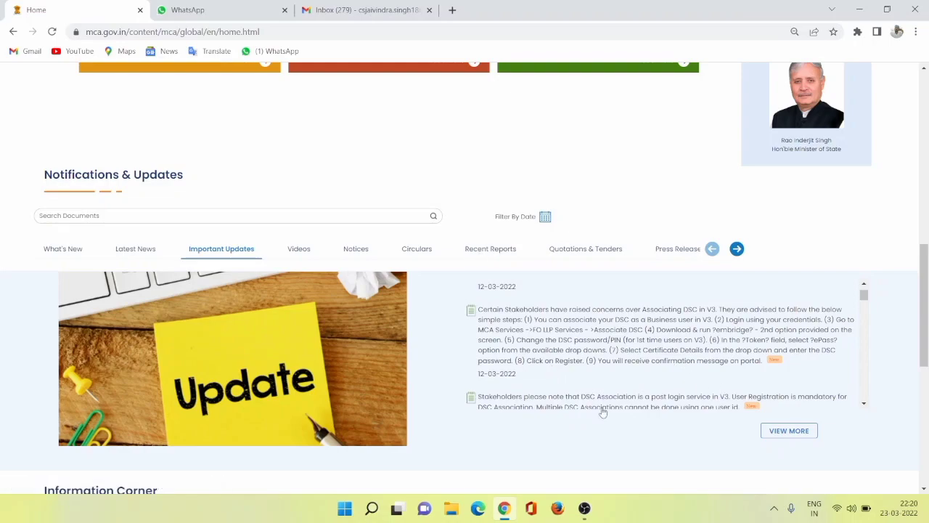
{"action": "scroll", "coordinate": [604, 408], "scroll_direction": "down", "scroll_amount": 1}
{"action": "scroll", "coordinate": [605, 408], "scroll_direction": "down", "scroll_amount": 2}
{"action": "scroll", "coordinate": [617, 352], "scroll_direction": "up", "scroll_amount": 10}
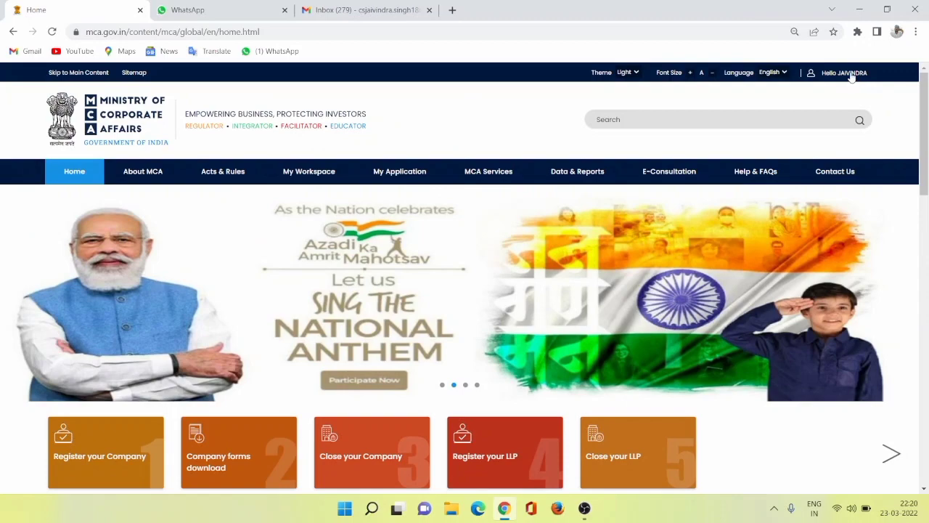
Log out of the account and return to the MCA portal's home page.
{"action": "left_click", "coordinate": [852, 77]}
{"action": "left_click", "coordinate": [804, 104]}
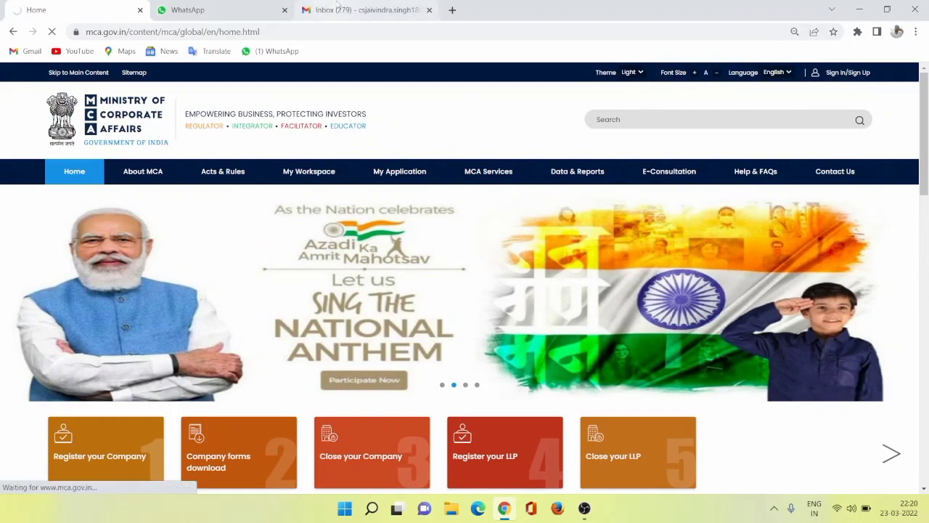
{"action": "left_click", "coordinate": [338, 7]}
{"action": "left_click", "coordinate": [193, 10]}
{"action": "left_click", "coordinate": [44, 9]}
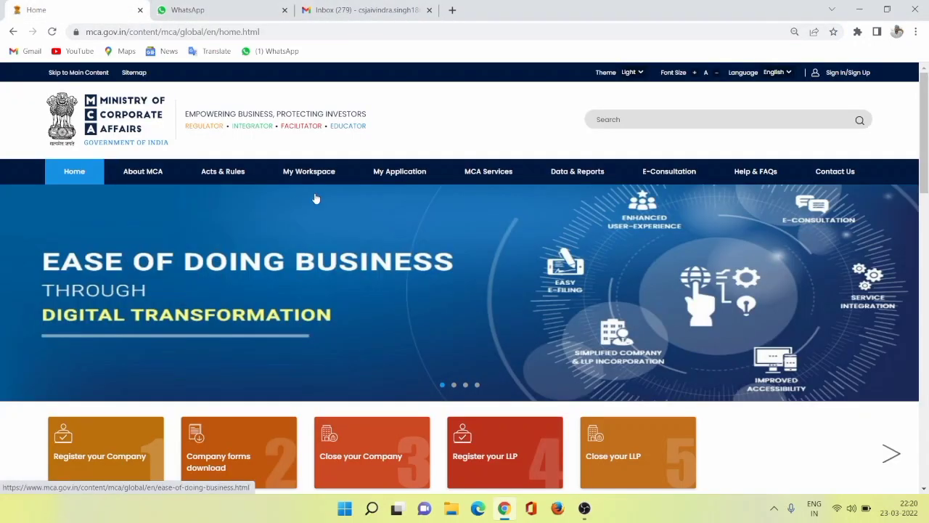